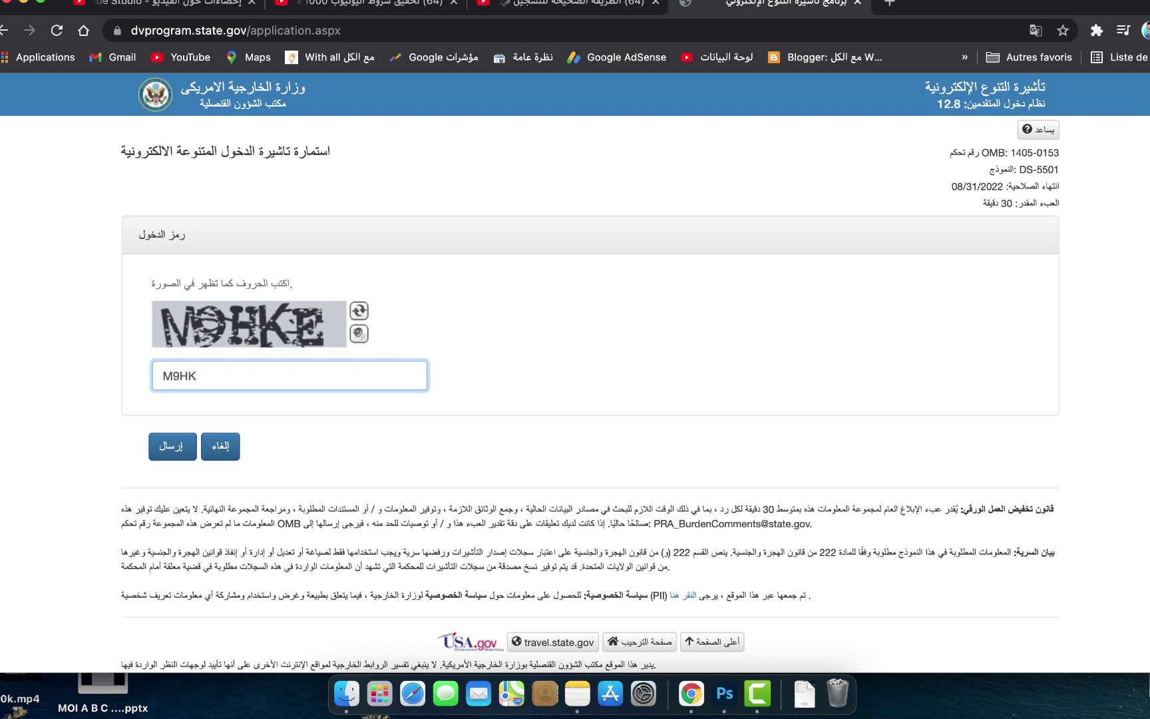
# Step: Submit the authentication code to open the Electronic Diversity Visa entry form
pyautogui.click(173, 446)
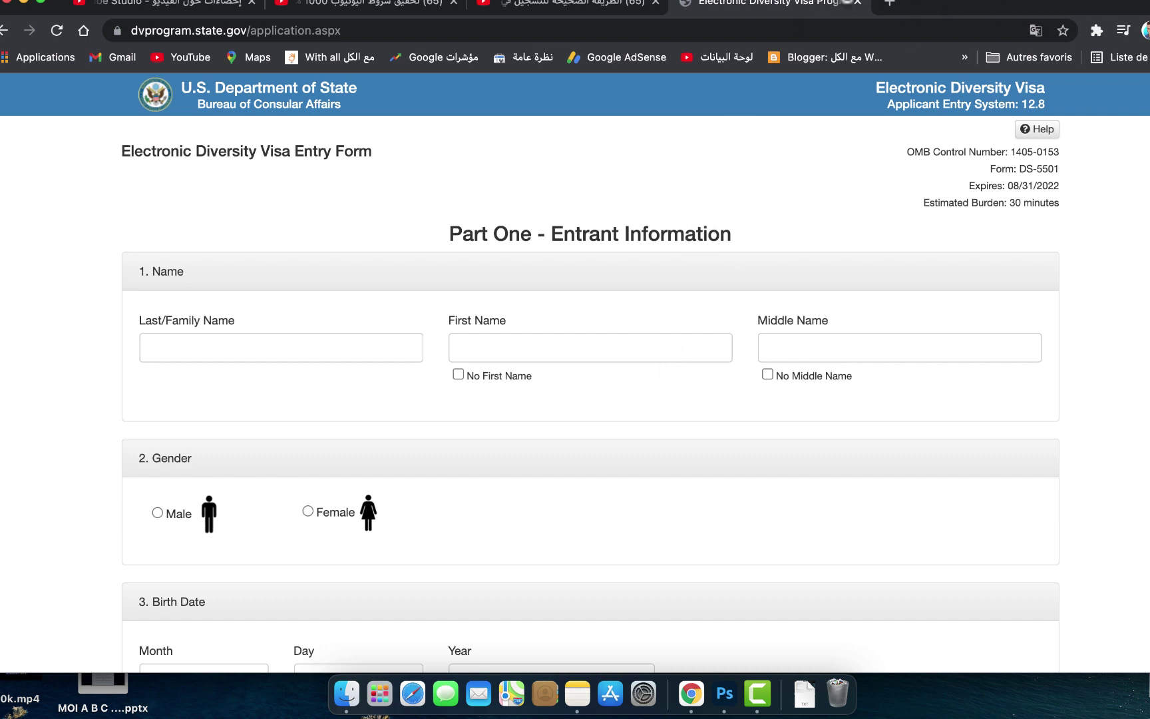
pyautogui.click(865, 1)
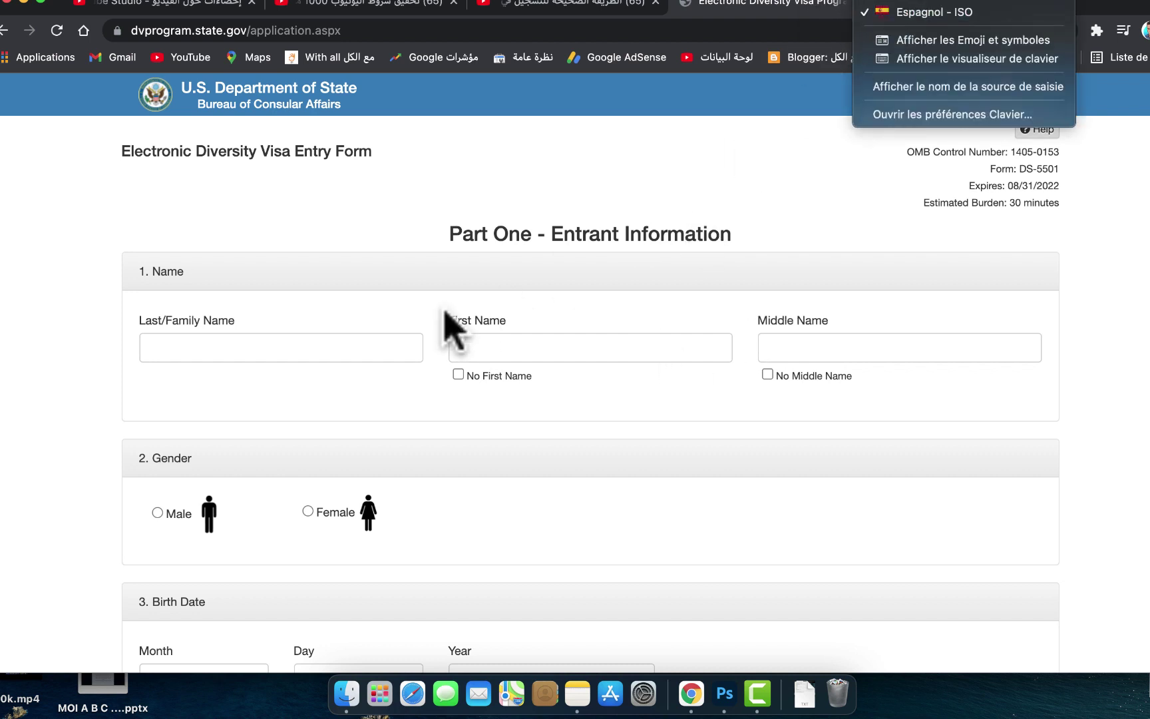
pyautogui.click(654, 219)
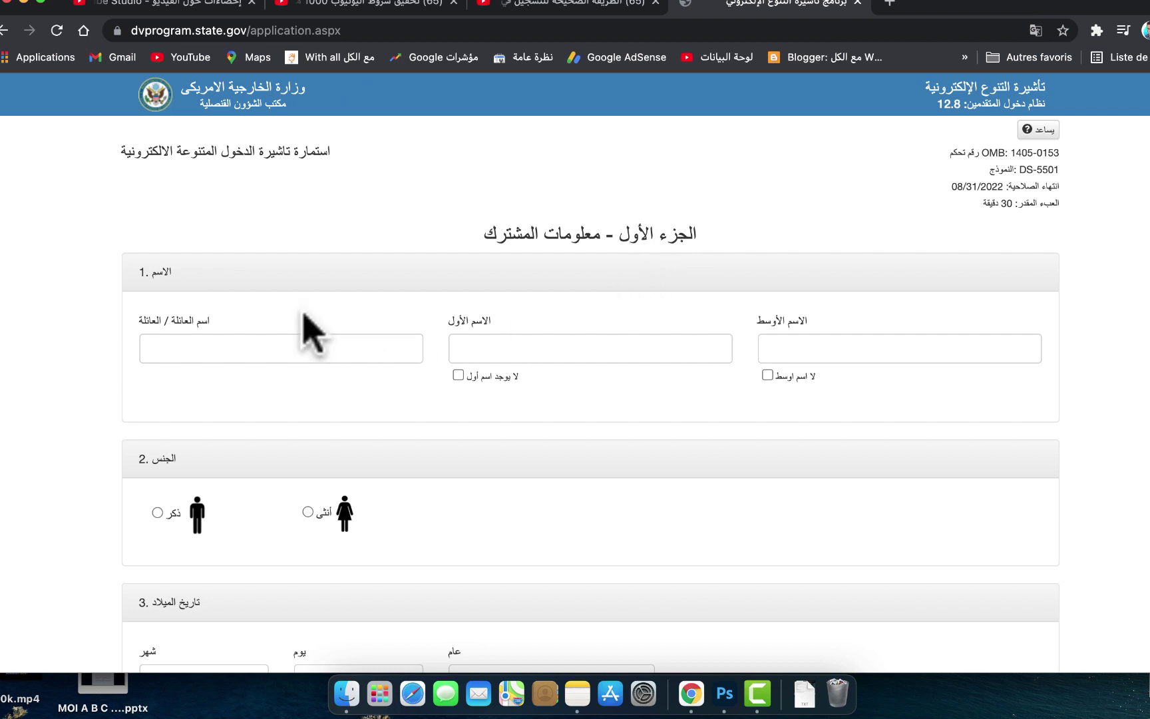
# Step: Mark in the entrant's name section that there is no middle name
pyautogui.click(180, 348)
pyautogui.click(252, 306)
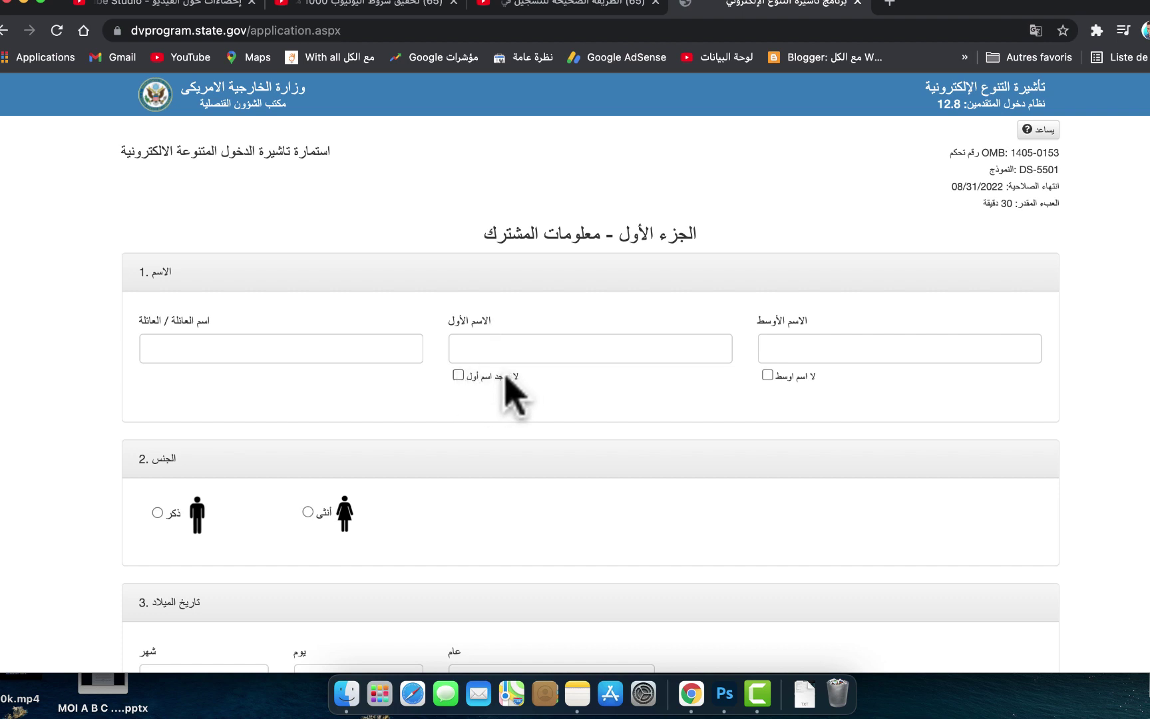
pyautogui.click(786, 348)
pyautogui.click(822, 304)
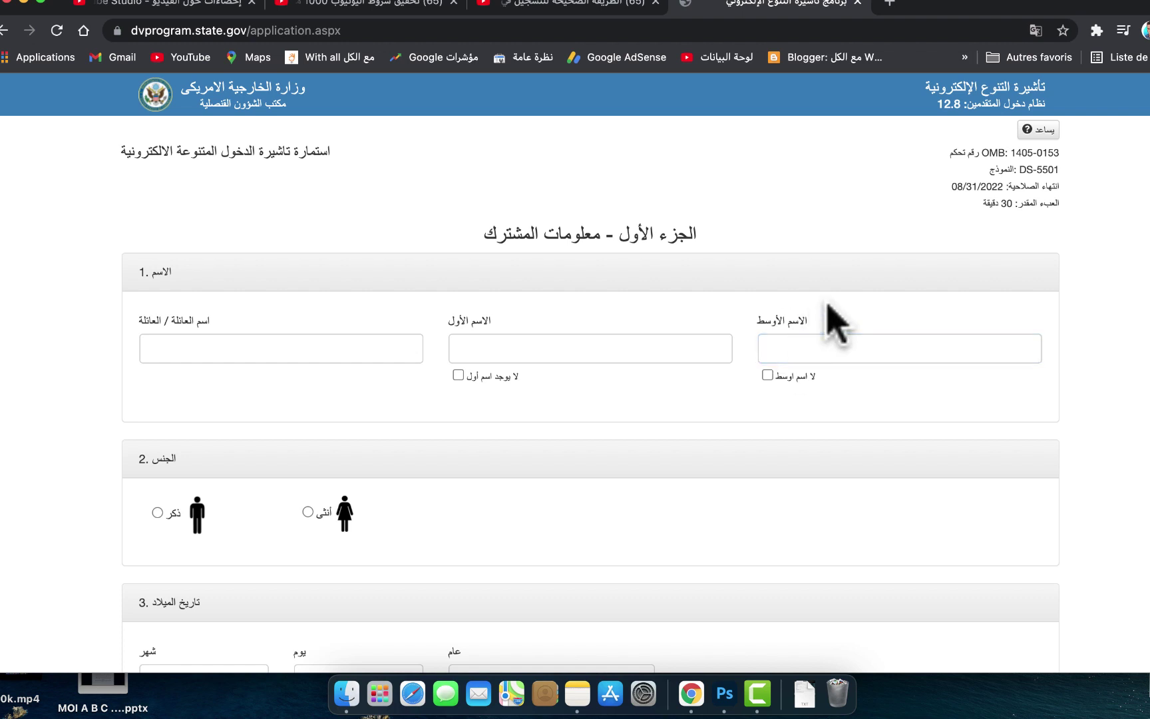
pyautogui.click(767, 375)
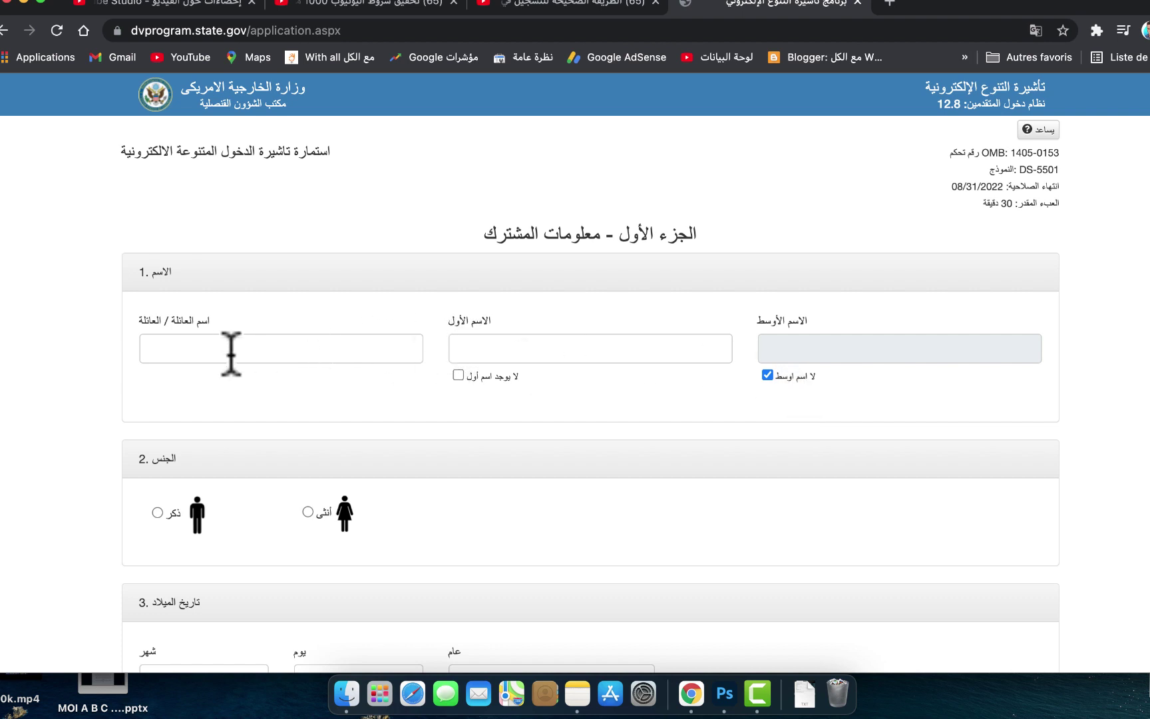
# Step: Choose Morocco as the country where the entrant was born
pyautogui.scroll(-3, 423, 416)
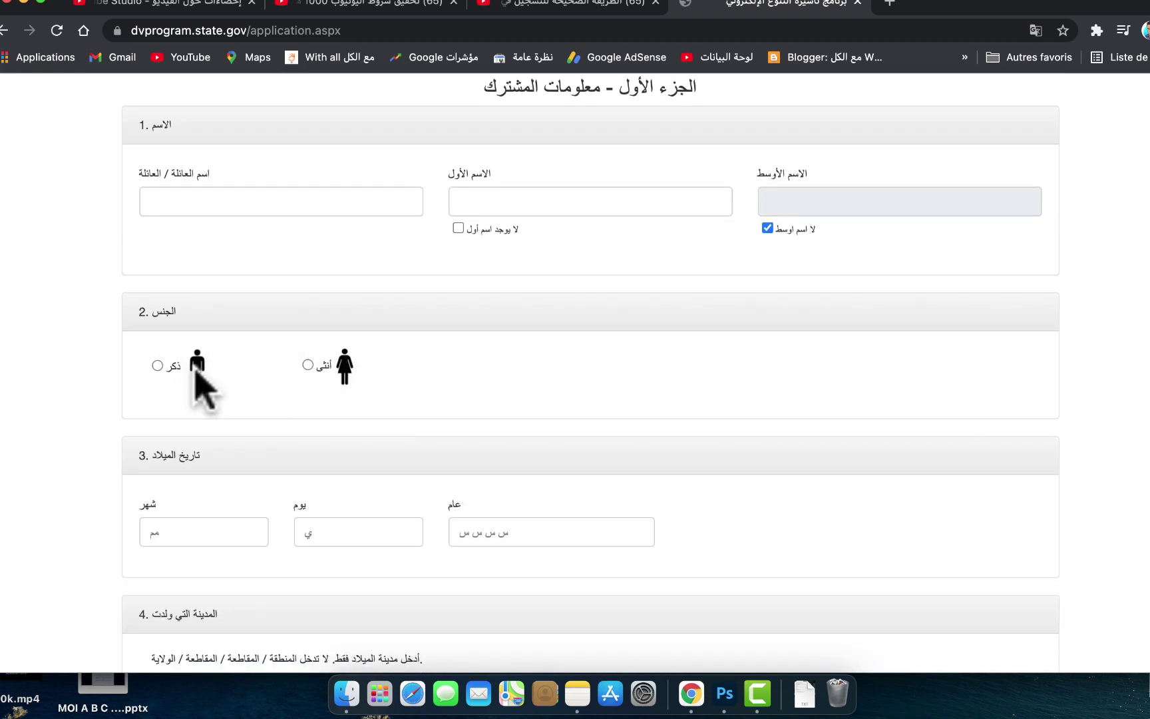
pyautogui.scroll(-3, 383, 376)
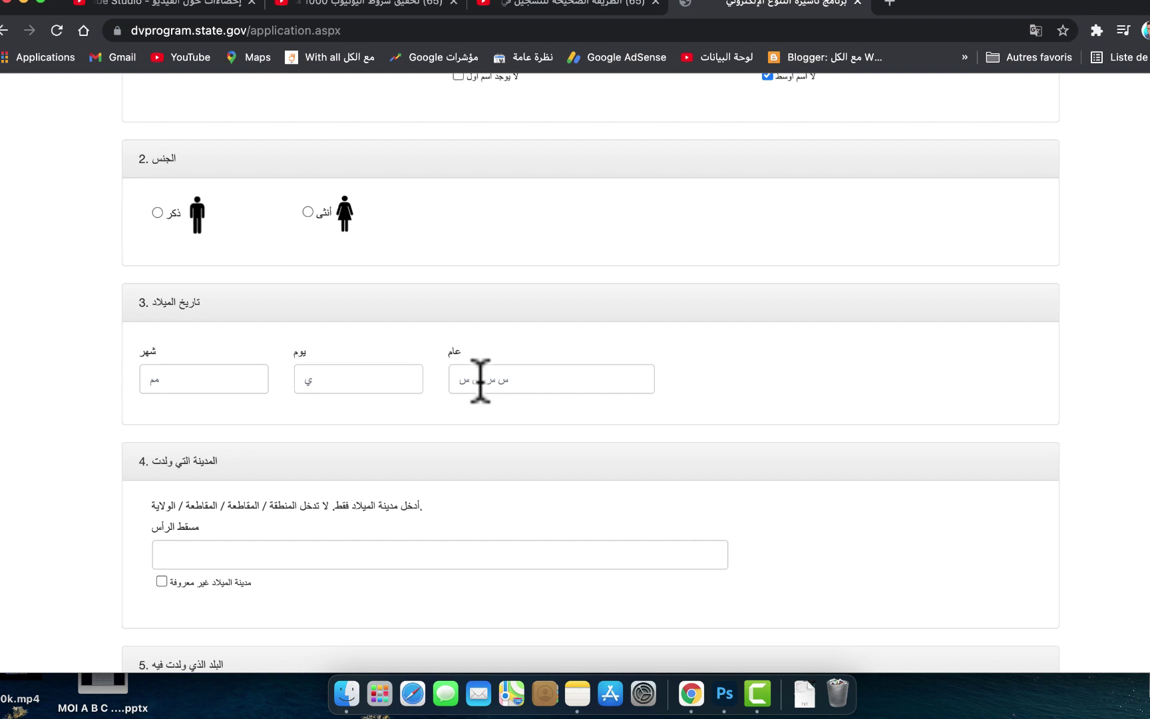
pyautogui.scroll(-3, 450, 412)
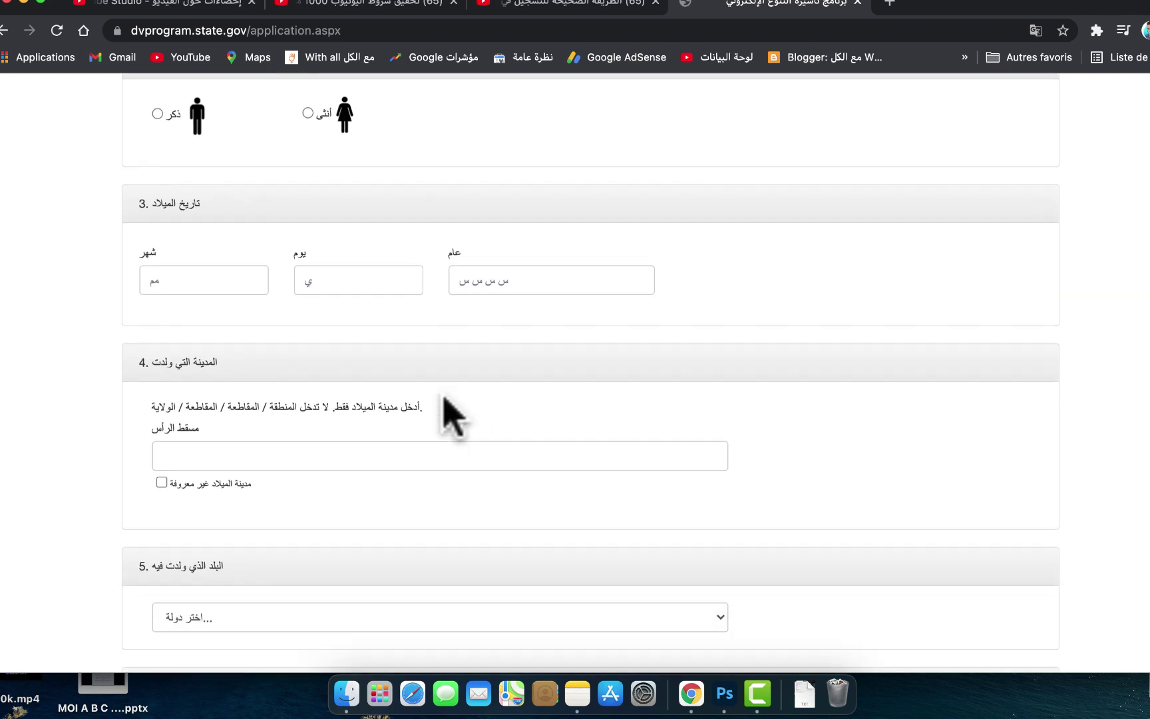
pyautogui.scroll(-3, 239, 353)
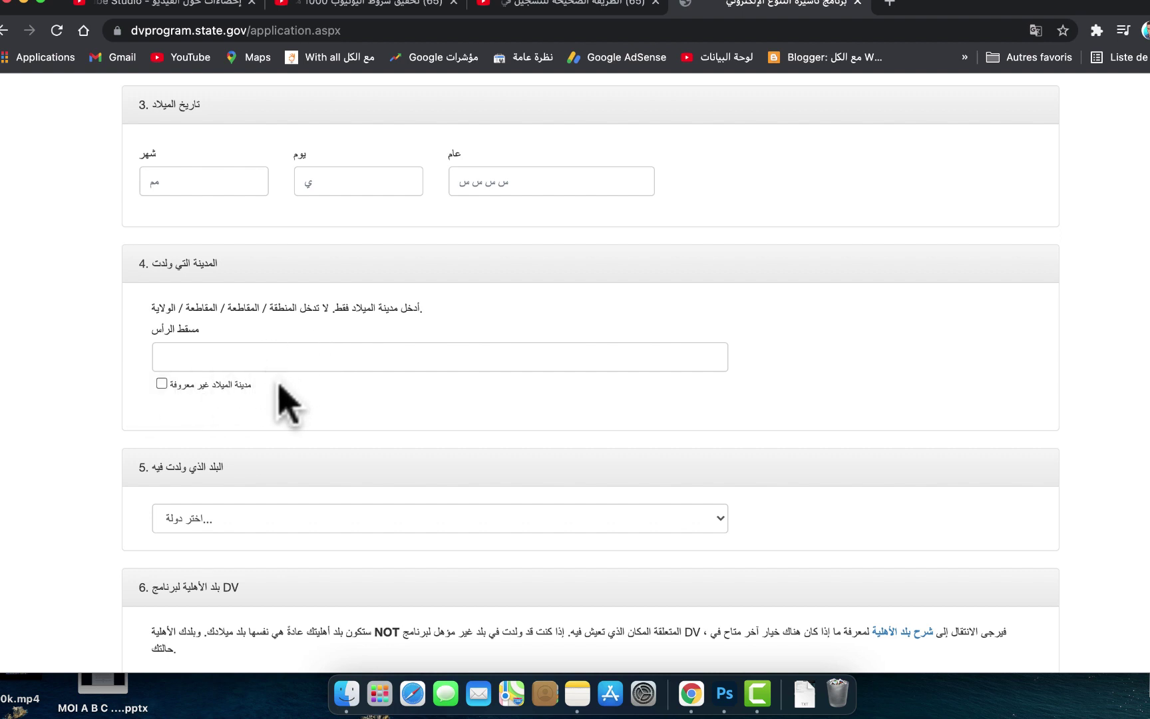
pyautogui.scroll(-3, 211, 333)
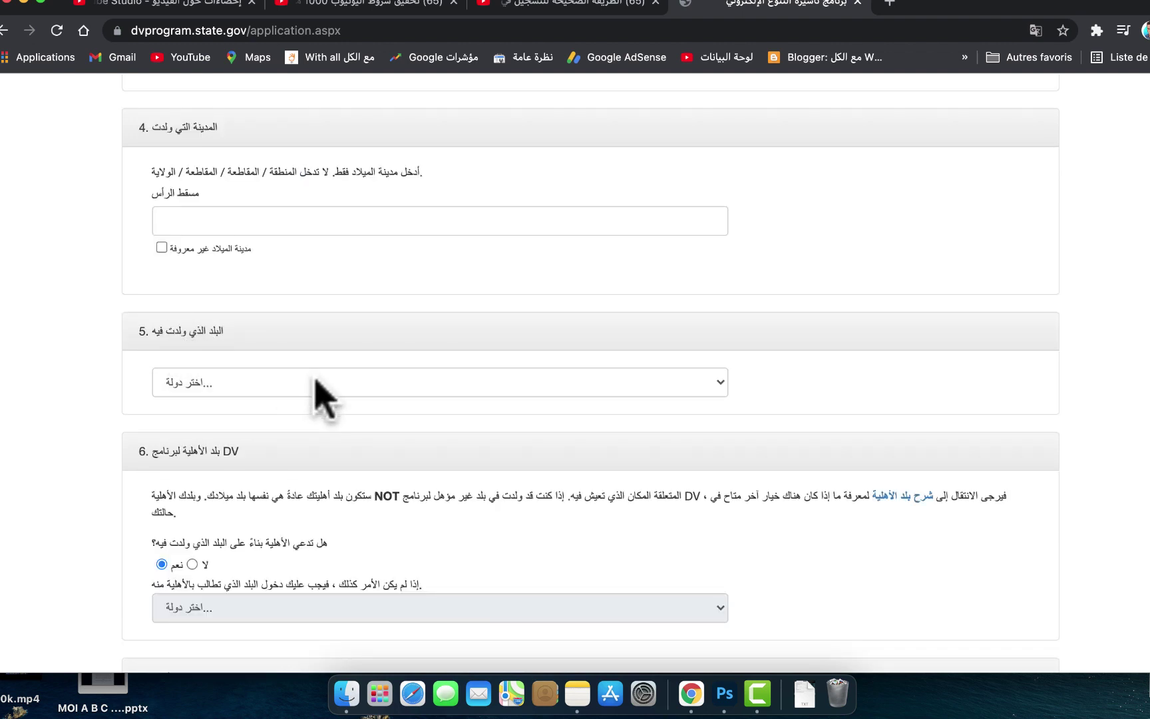
pyautogui.click(709, 384)
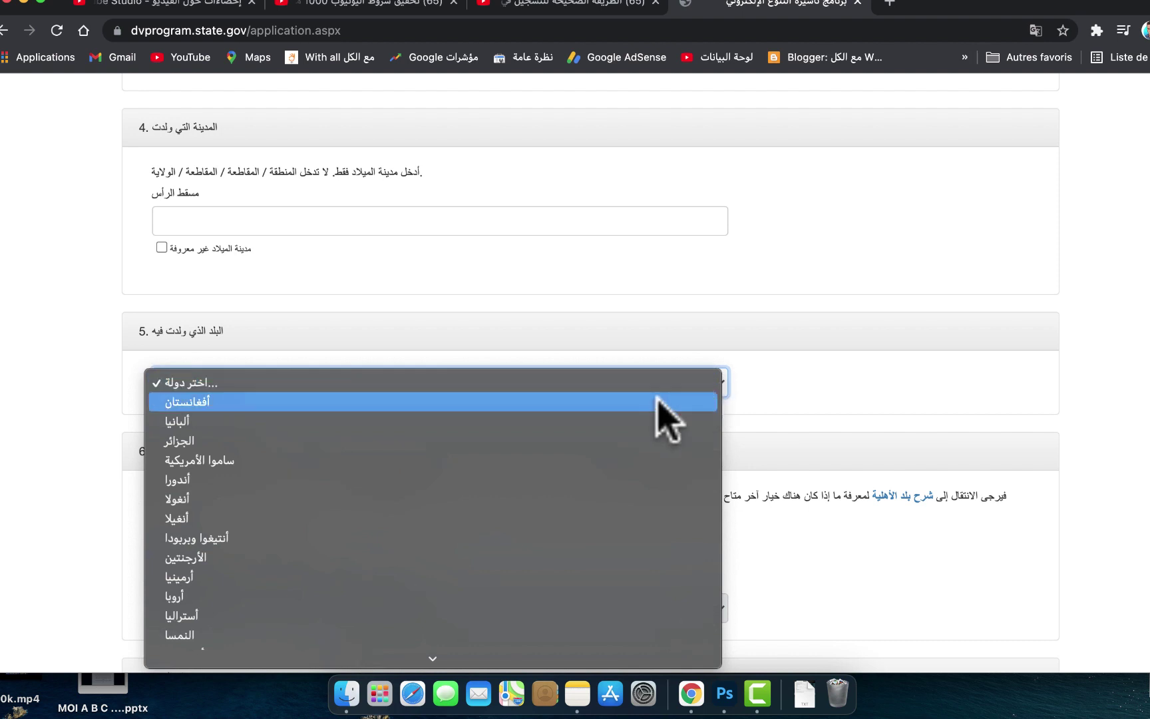
pyautogui.scroll(-15, 602, 489)
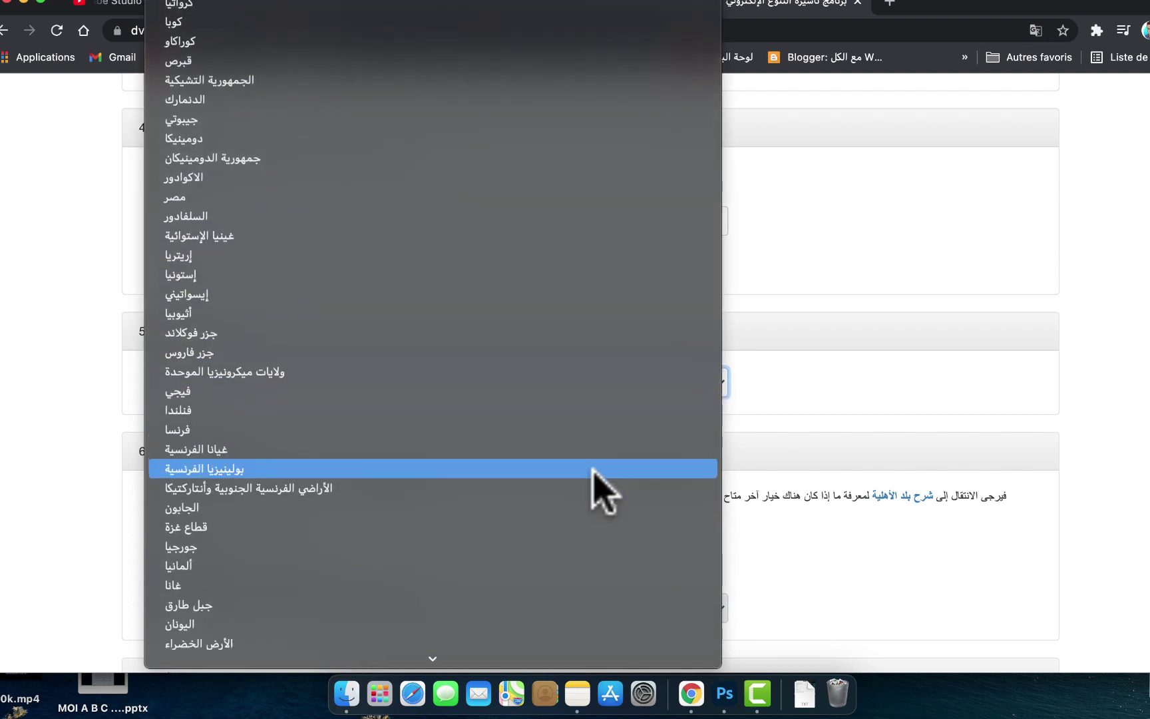
pyautogui.scroll(-20, 594, 473)
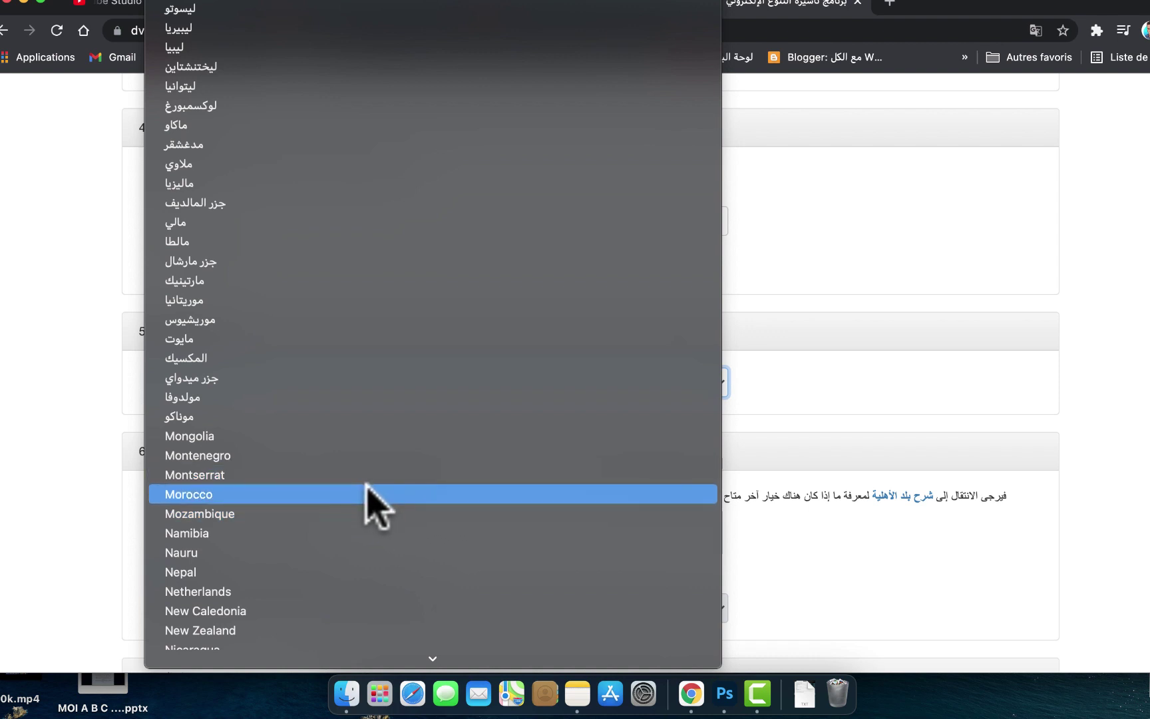
pyautogui.click(366, 493)
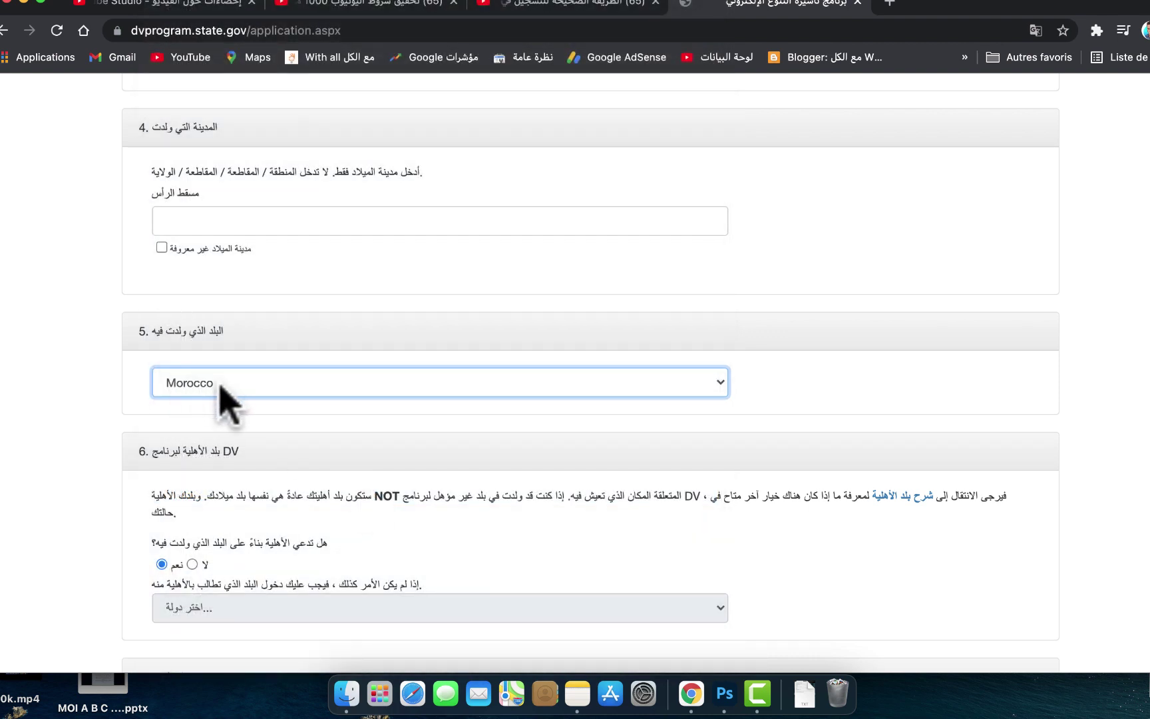
pyautogui.scroll(-5, 739, 462)
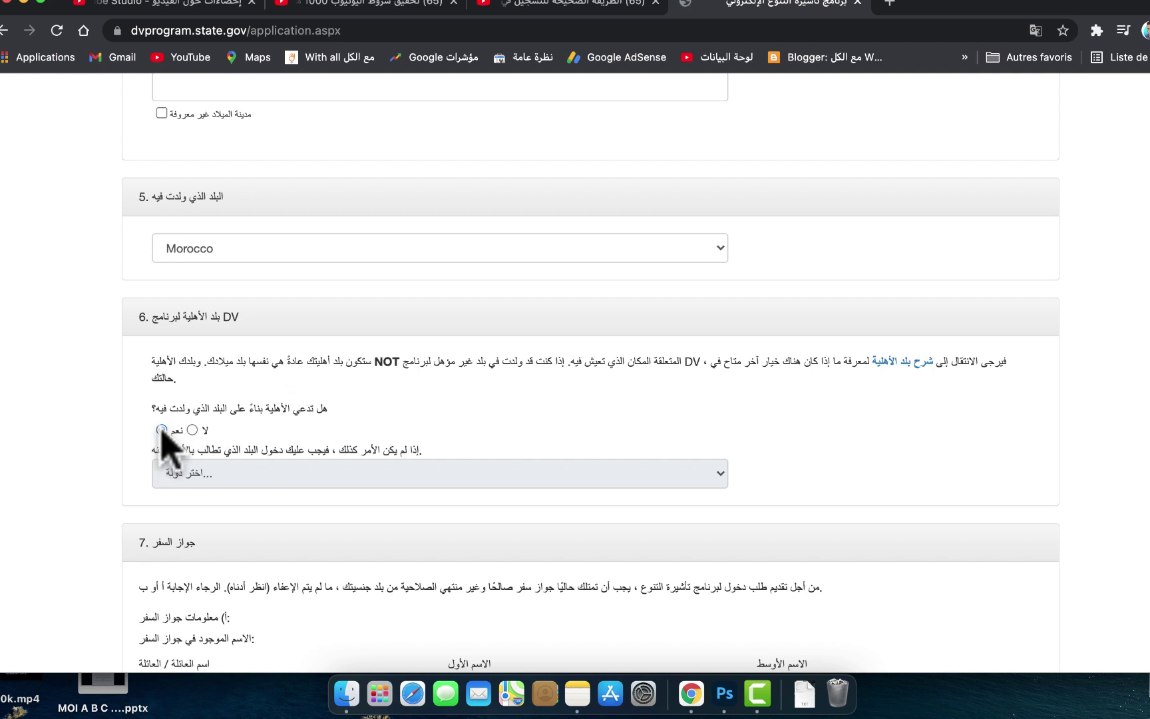
pyautogui.click(193, 429)
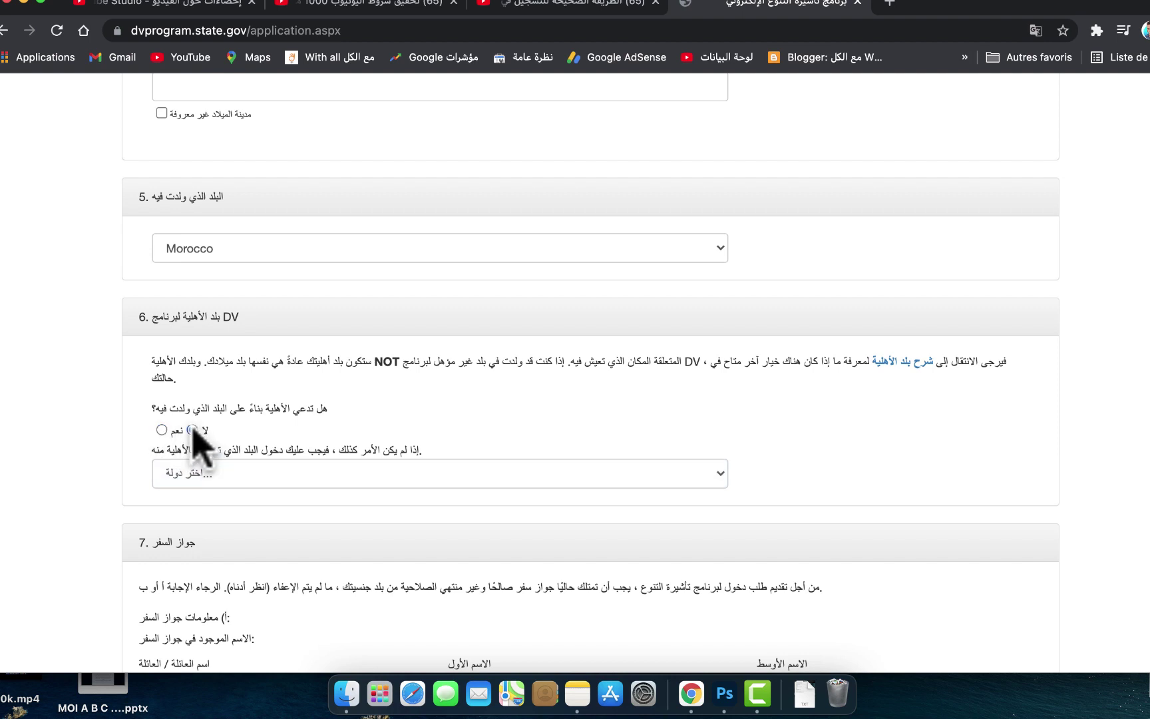
pyautogui.click(442, 471)
pyautogui.scroll(-3, 411, 573)
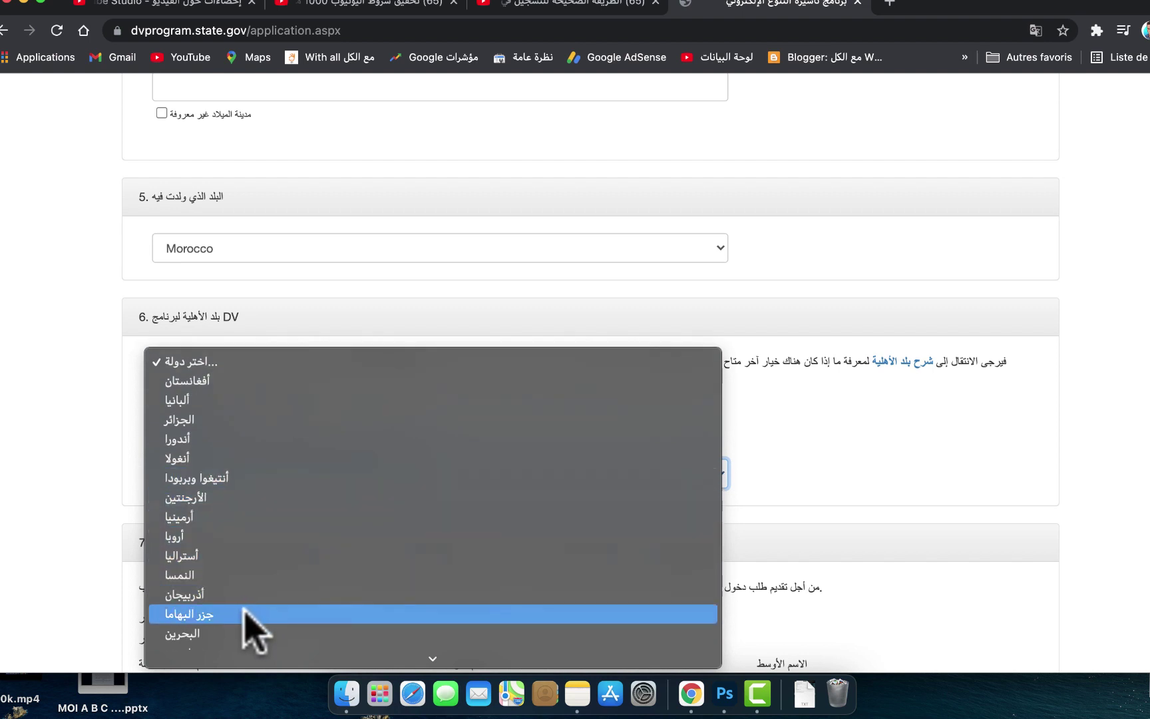
pyautogui.click(865, 462)
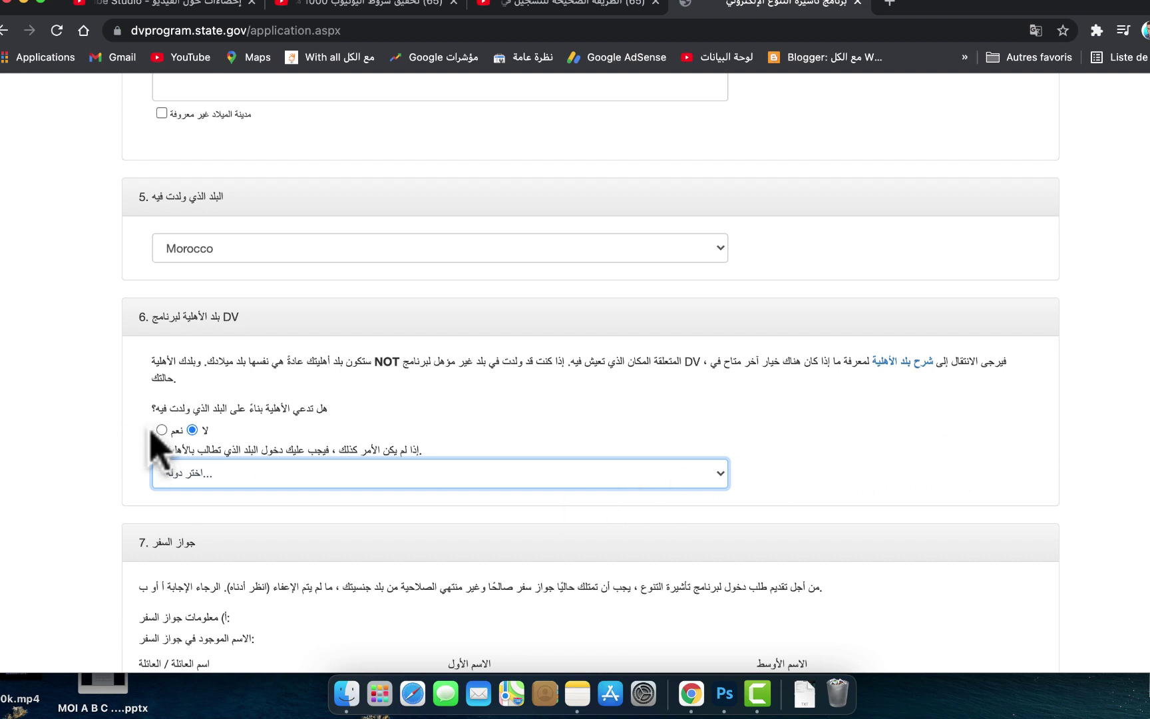
pyautogui.click(161, 429)
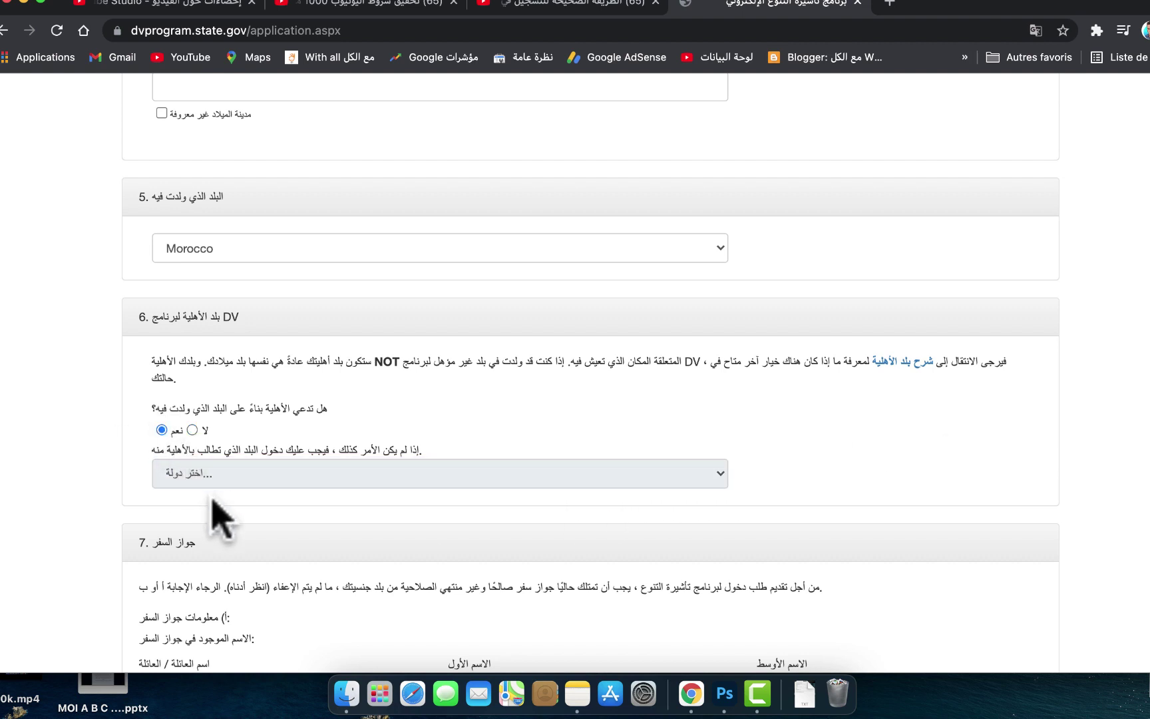
# Step: Mark in the passport section that the name on the passport has no middle name
pyautogui.scroll(-3, 214, 506)
pyautogui.scroll(-4, 213, 496)
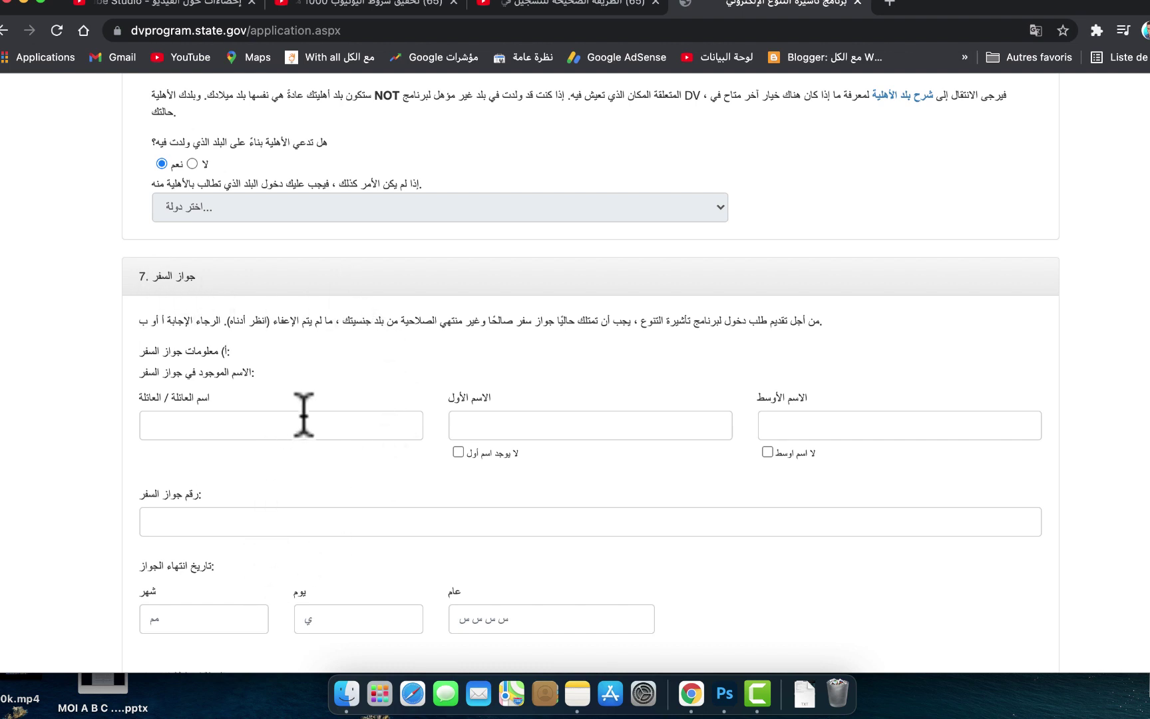
pyautogui.scroll(-2, 306, 420)
pyautogui.scroll(-1, 308, 421)
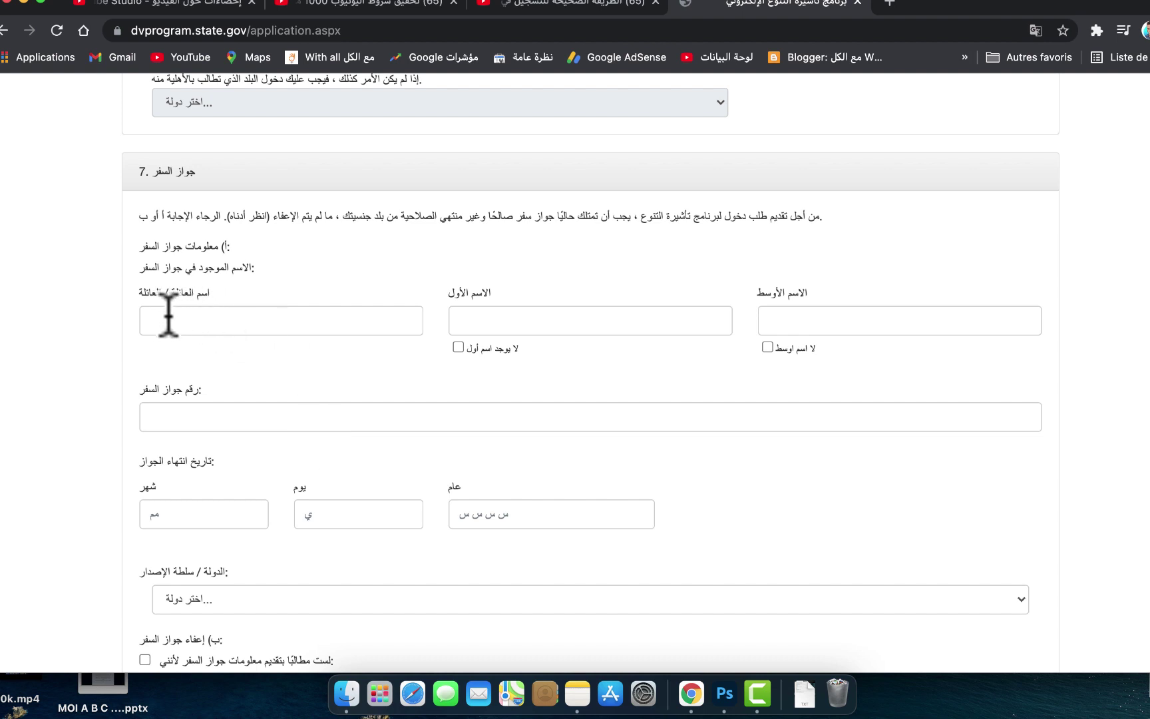
pyautogui.click(481, 312)
pyautogui.press('Escape')
pyautogui.click(510, 271)
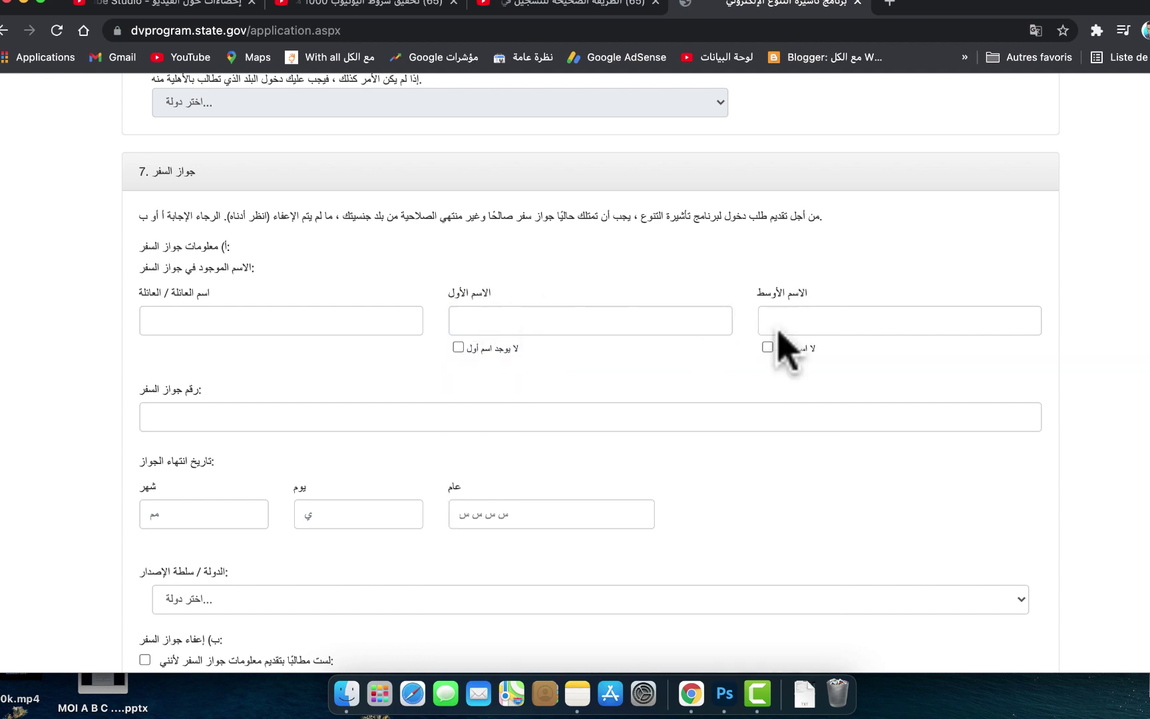
pyautogui.click(768, 347)
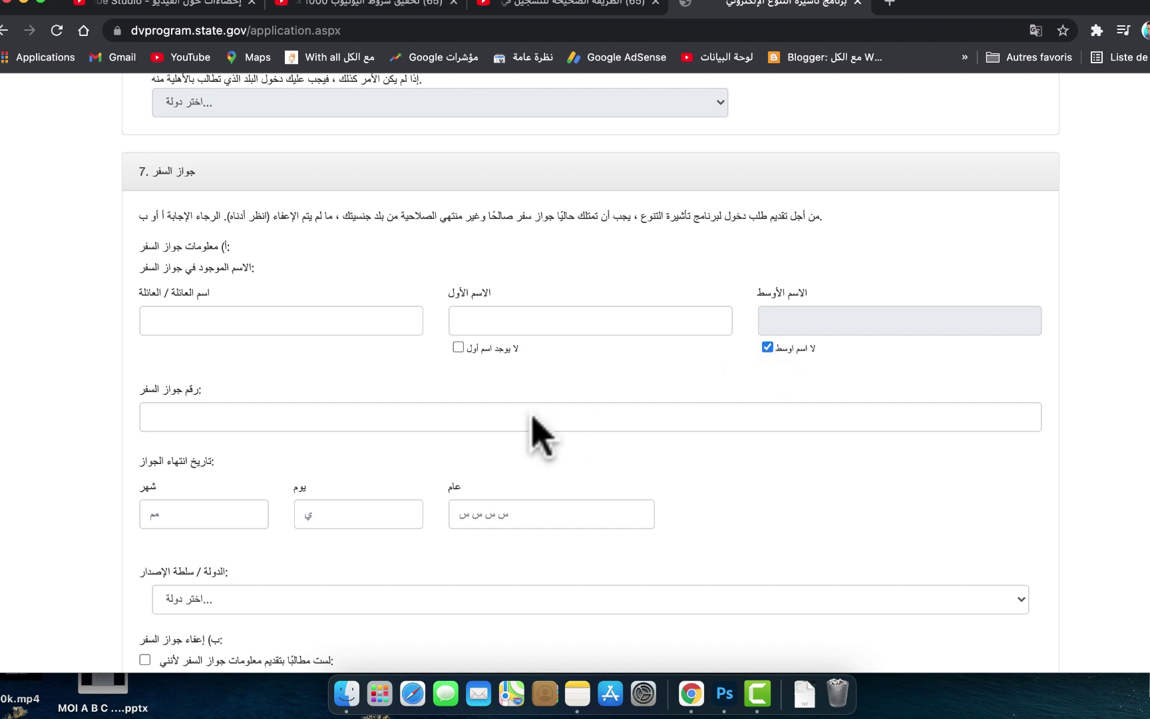
pyautogui.scroll(-2, 546, 426)
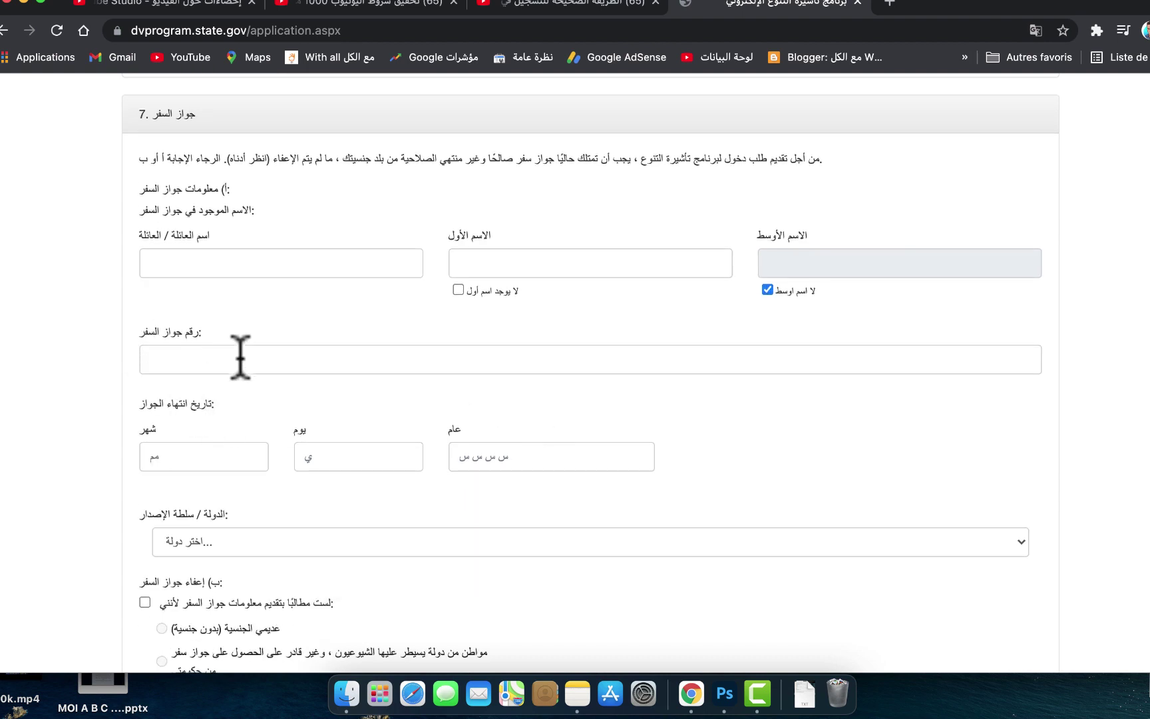
pyautogui.click(201, 363)
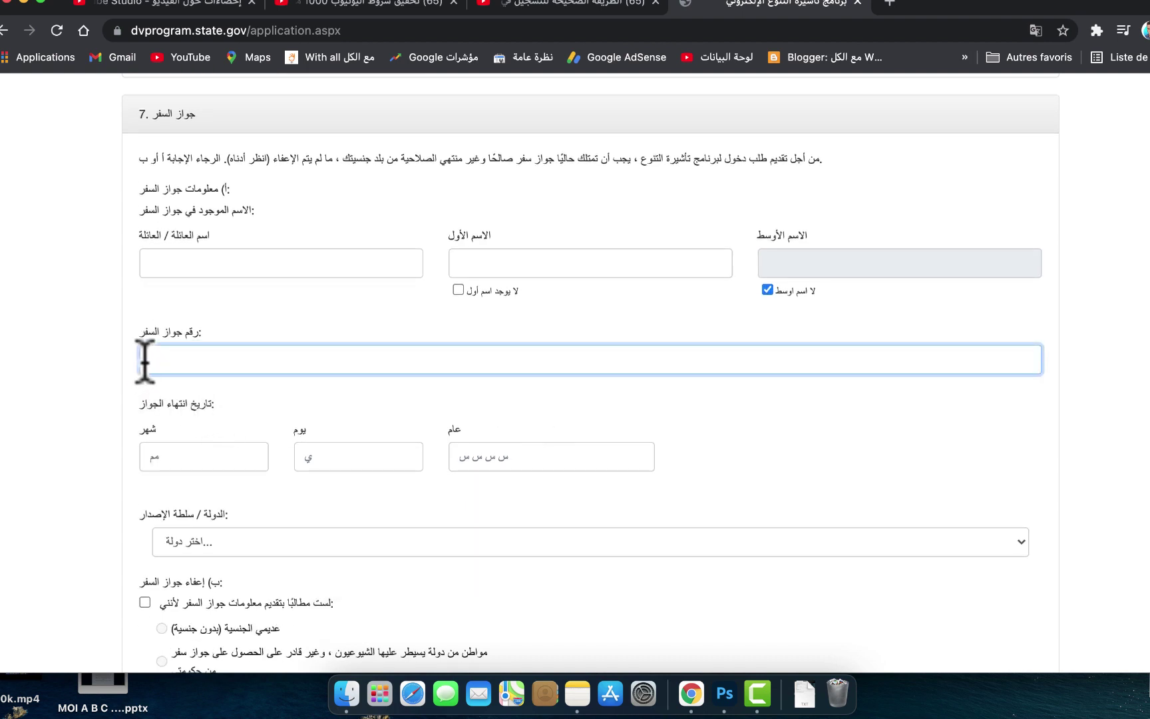
pyautogui.scroll(-3, 390, 441)
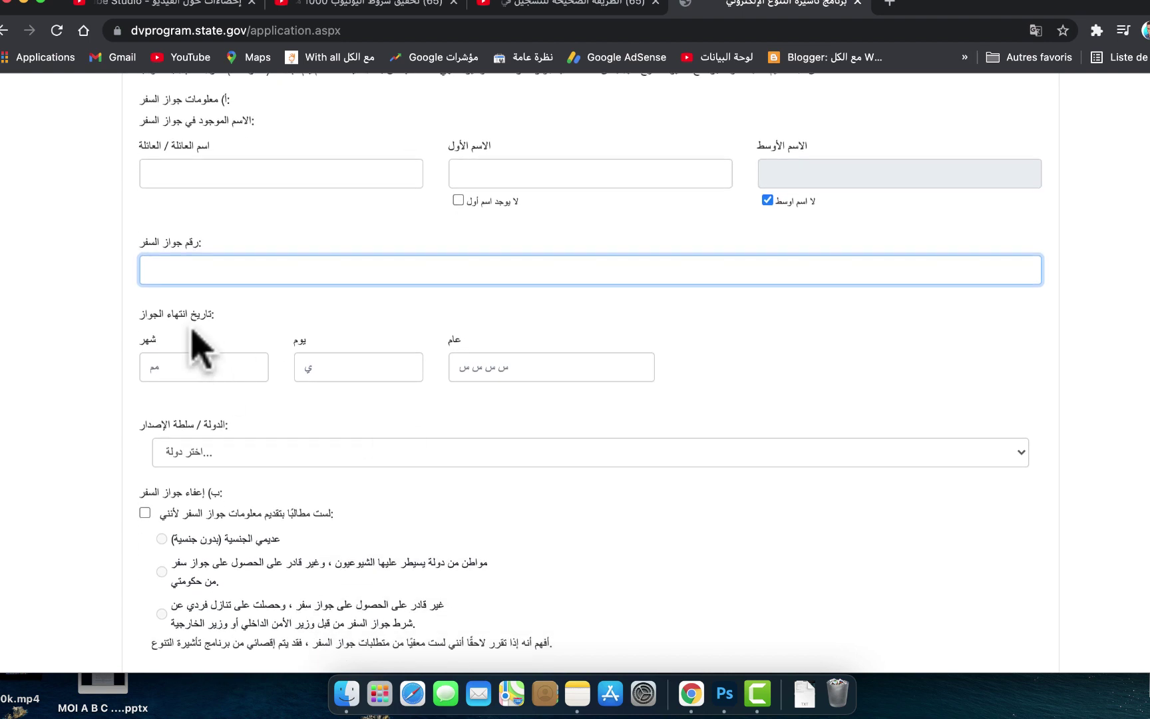
pyautogui.click(166, 365)
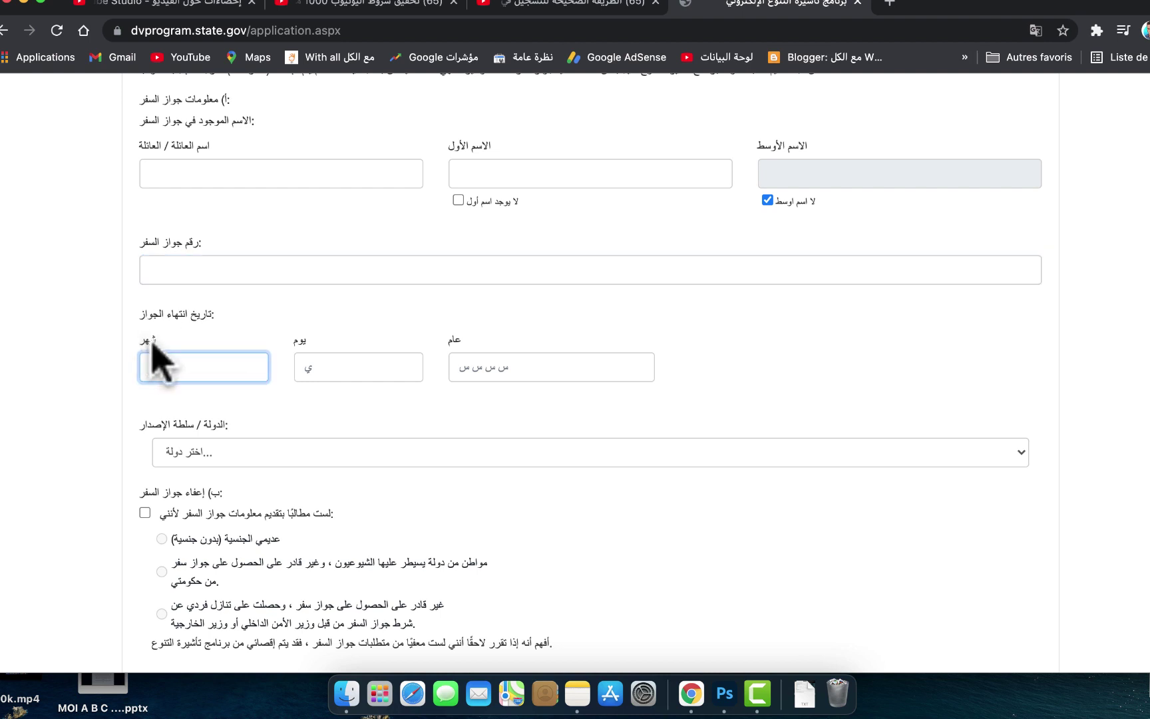
pyautogui.click(305, 363)
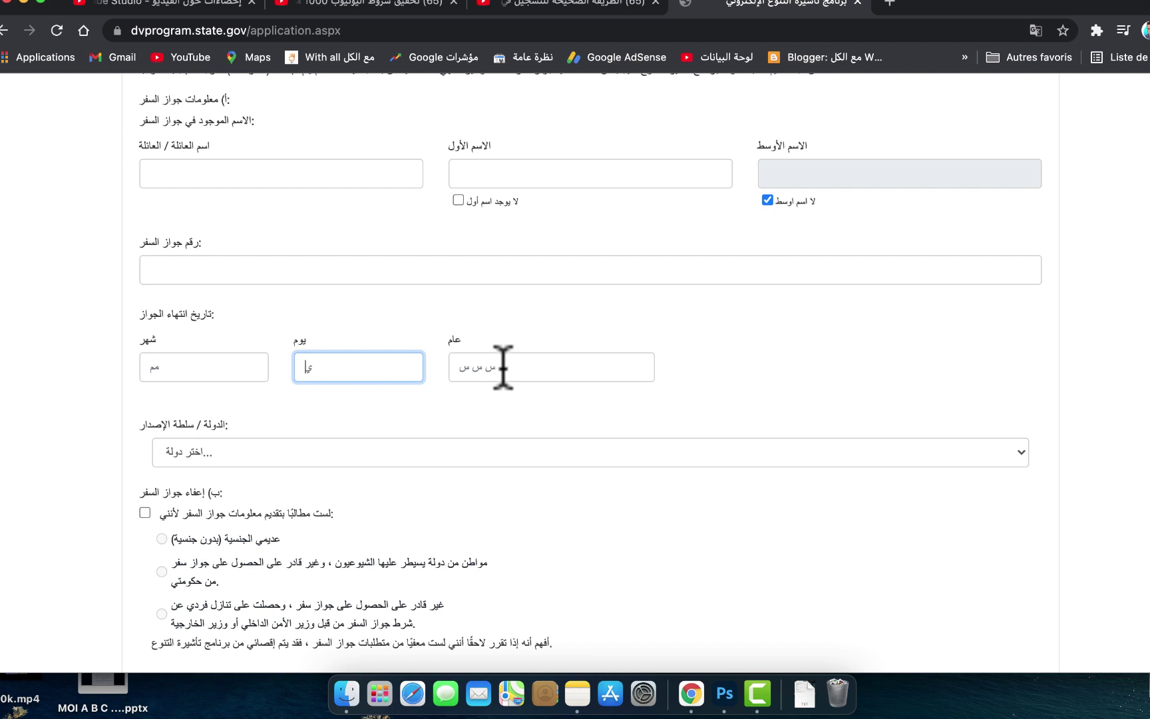
# Step: Choose Morocco as the country or authority that issued the passport
pyautogui.scroll(-3, 503, 366)
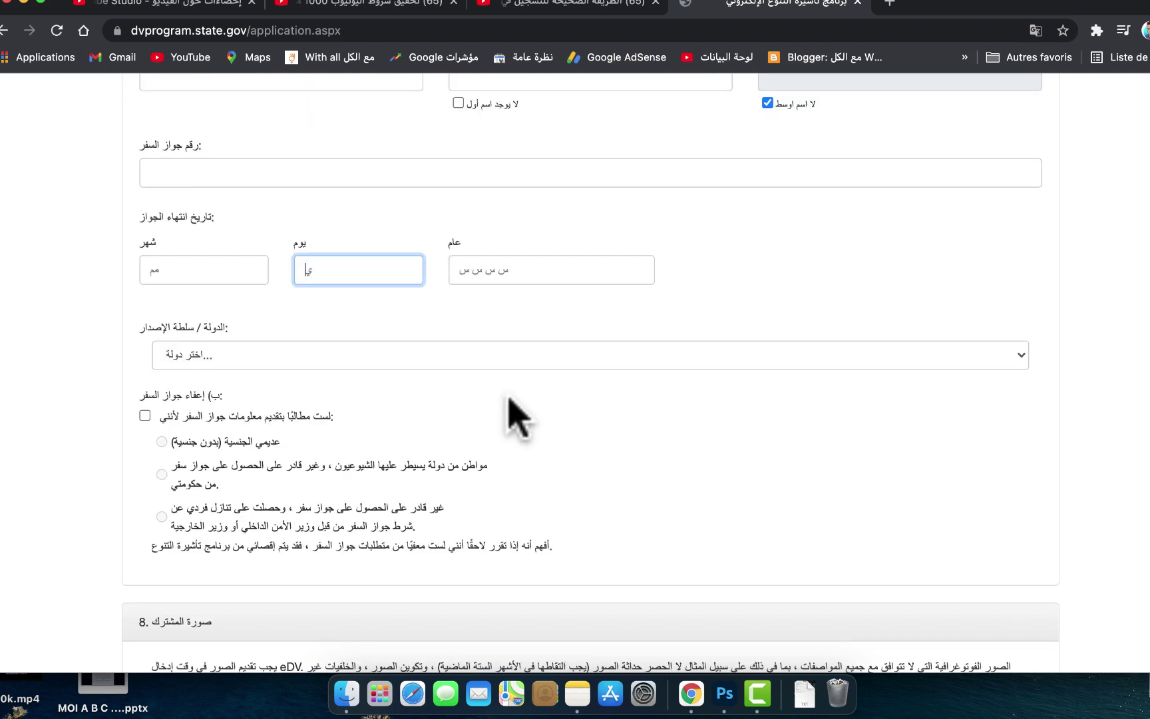
pyautogui.click(302, 363)
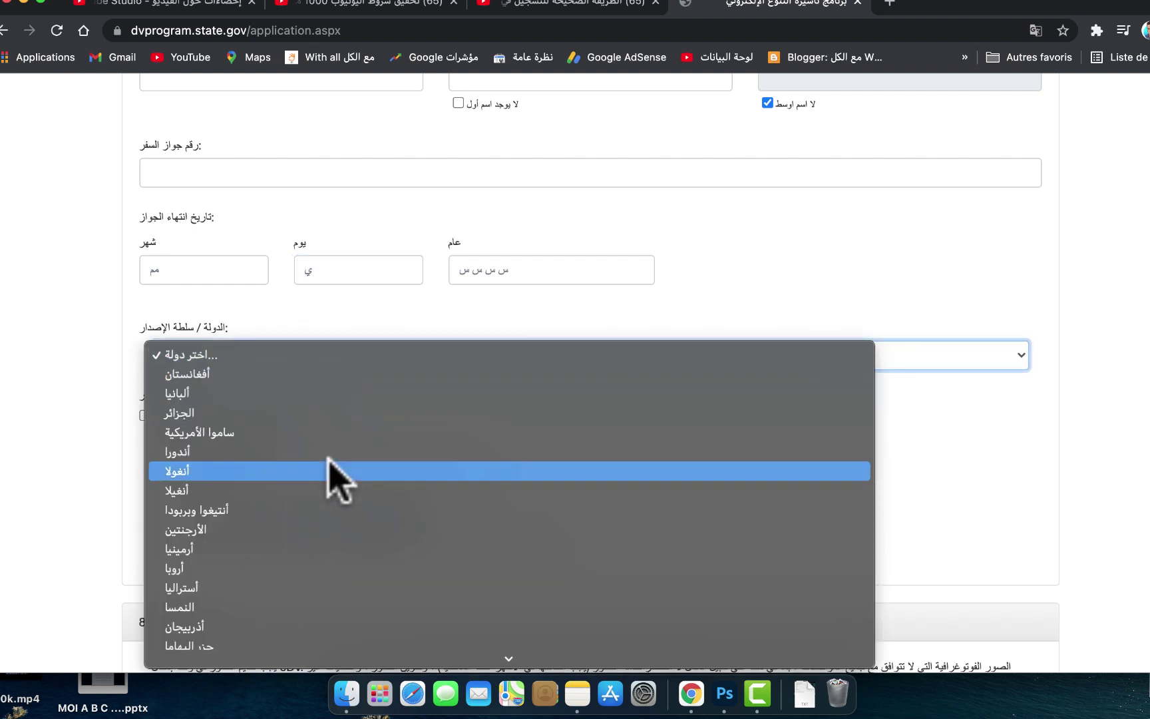
pyautogui.scroll(-15, 333, 599)
pyautogui.scroll(-20, 336, 611)
pyautogui.scroll(15, 334, 610)
pyautogui.click(229, 142)
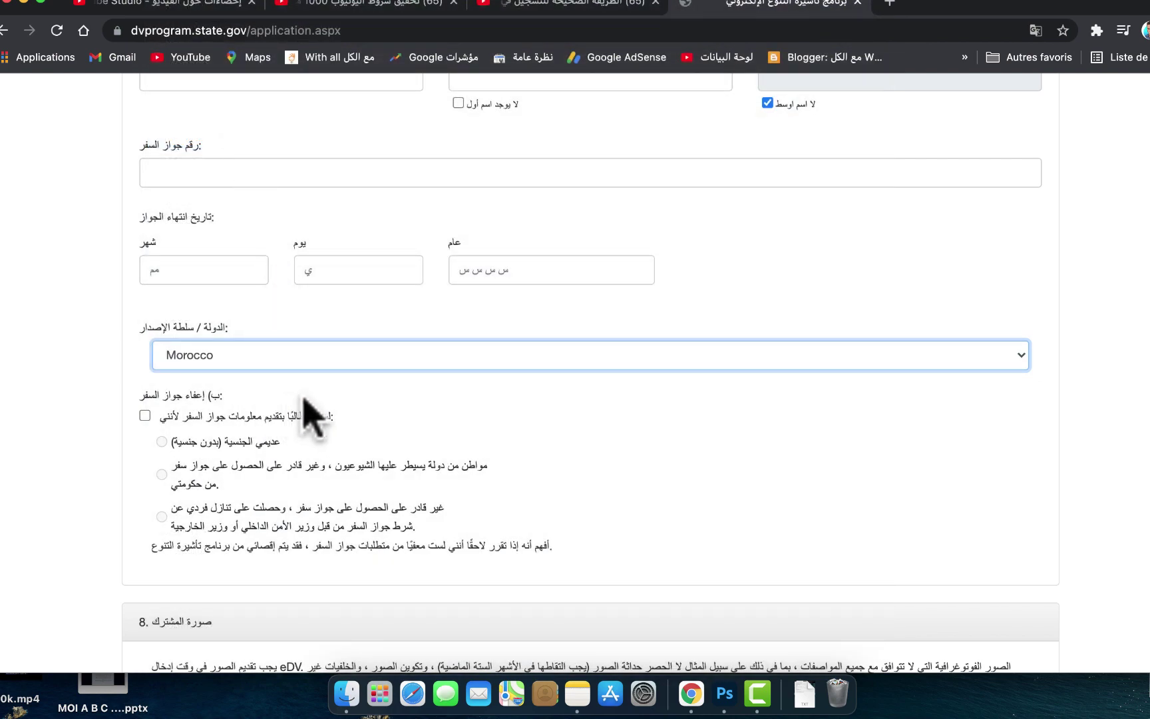
pyautogui.click(329, 364)
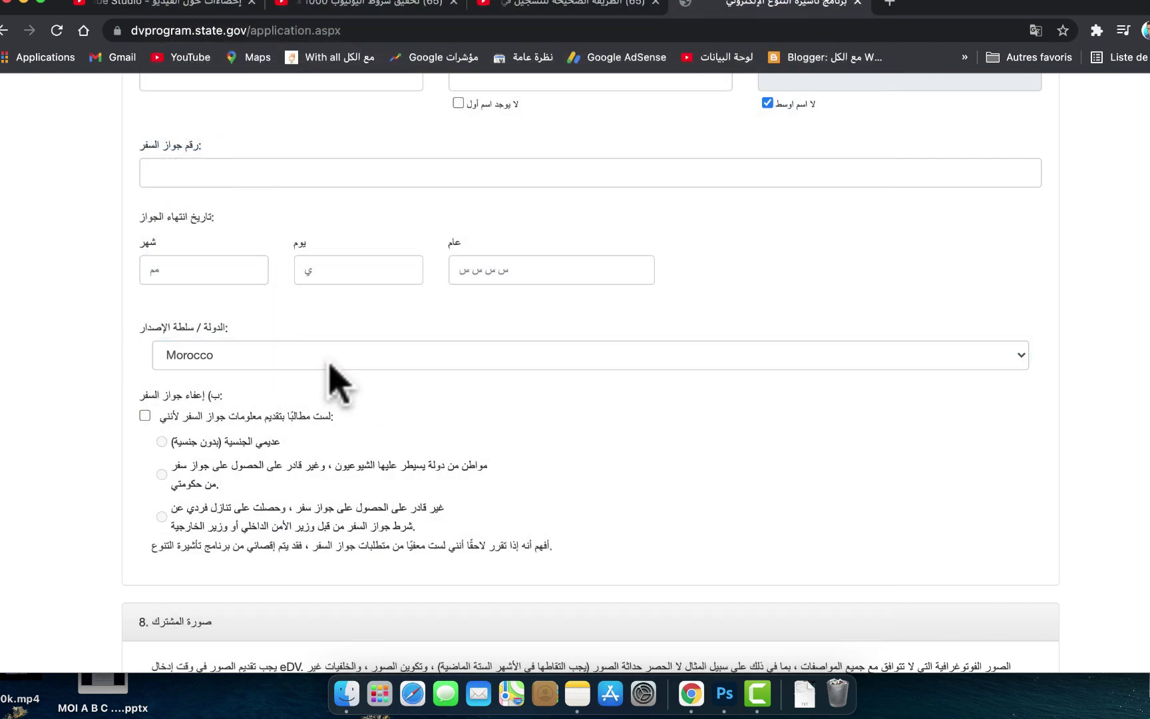
pyautogui.scroll(5, 339, 383)
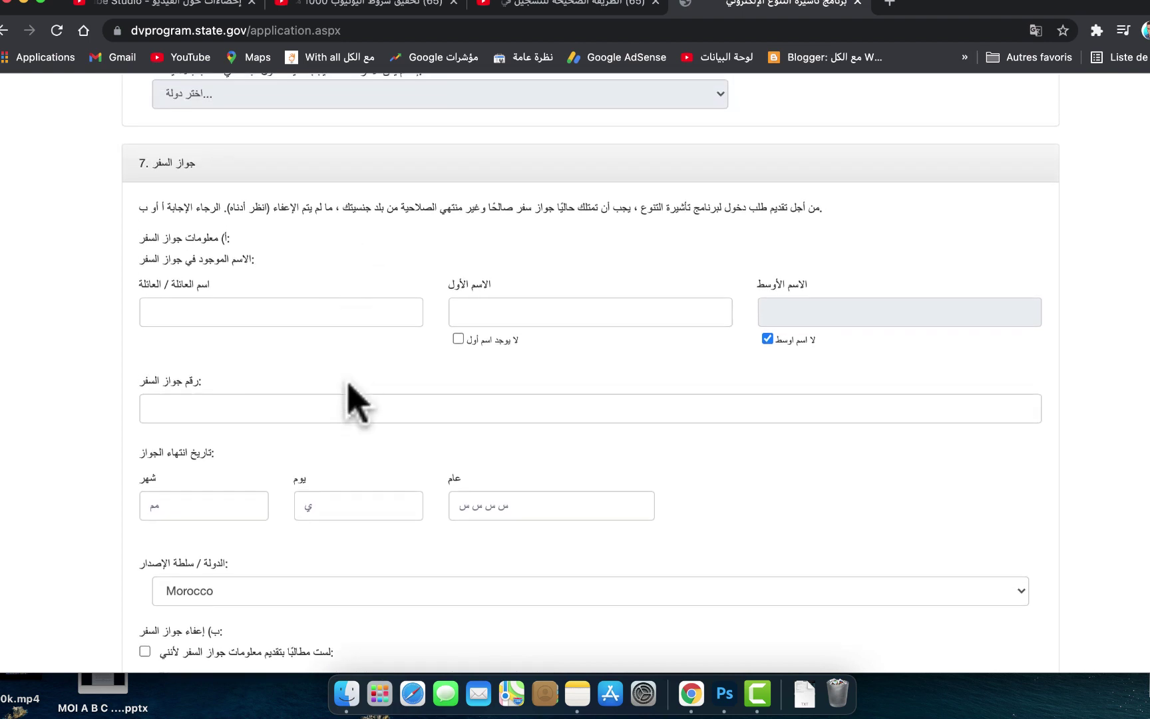
pyautogui.scroll(-1, 459, 433)
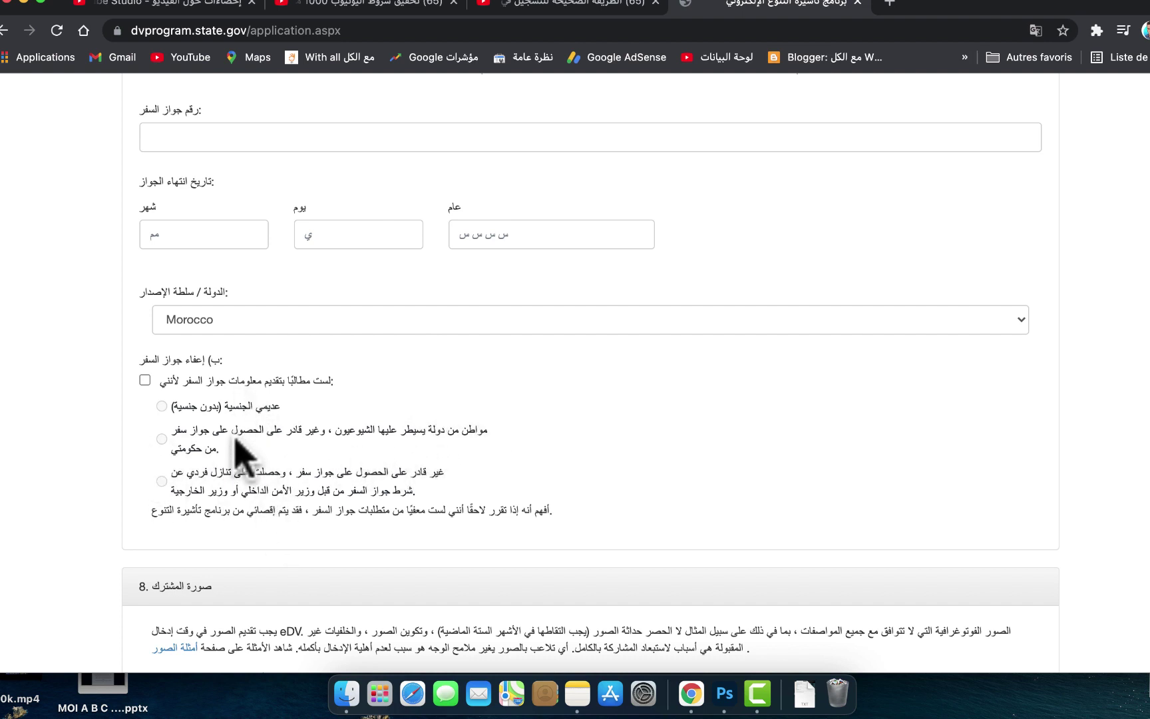
# Step: Turn on the passport exemption in the passport section and clear it again
pyautogui.click(145, 380)
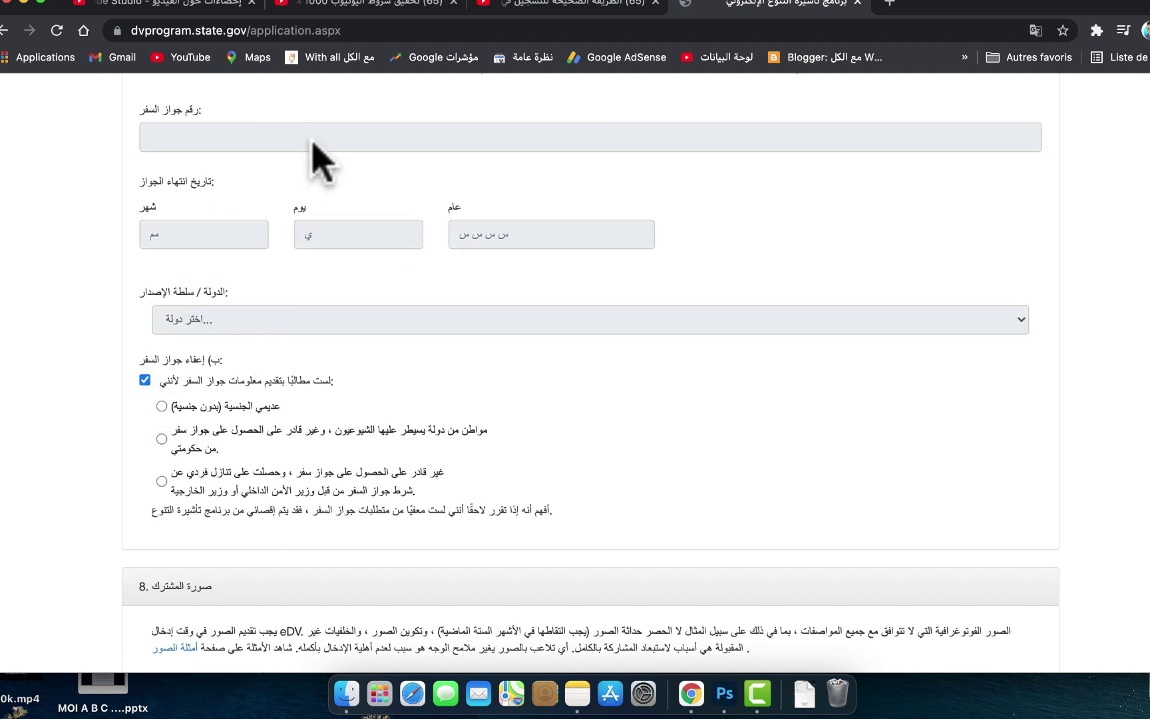
pyautogui.click(144, 380)
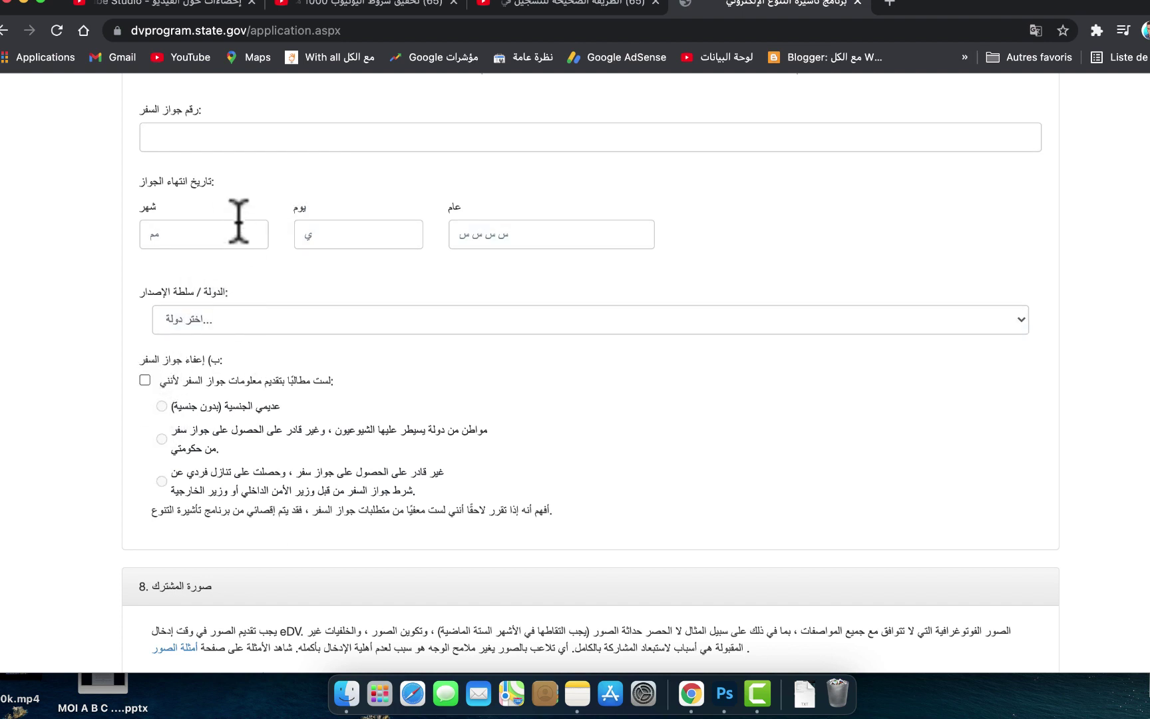
# Step: Open the photo guidelines from the entrant photo section, review the acceptable and unacceptable visa photo examples, and return to the form
pyautogui.scroll(-5, 236, 347)
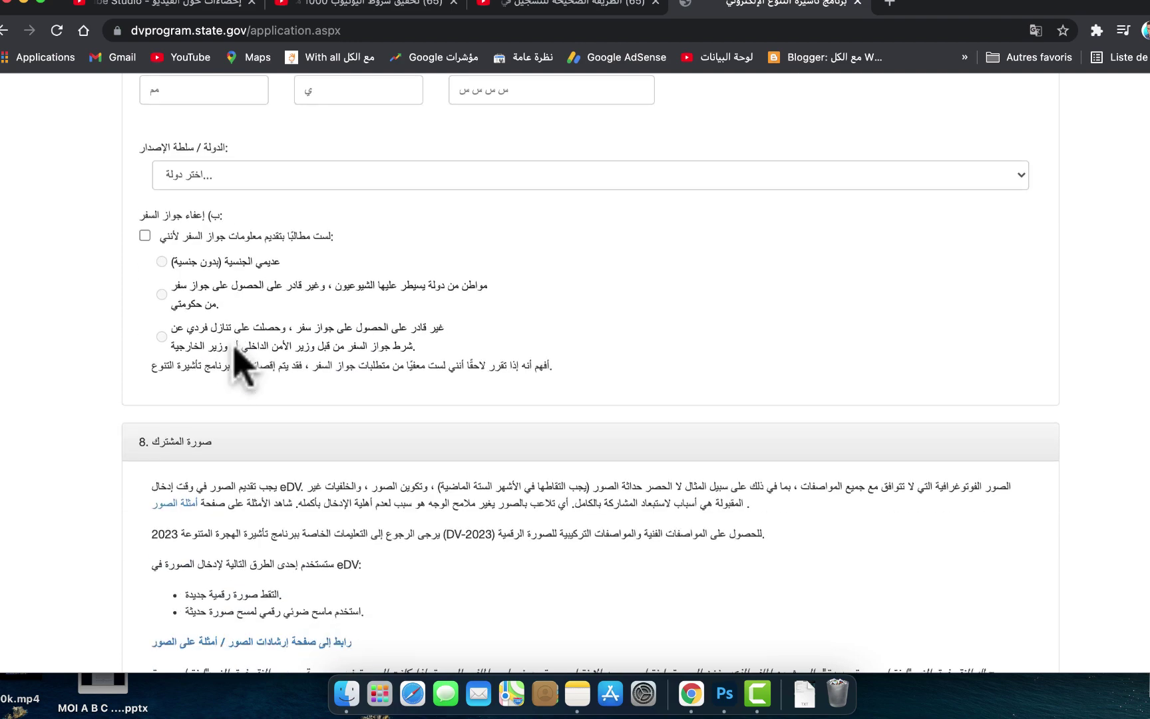
pyautogui.scroll(-2, 326, 379)
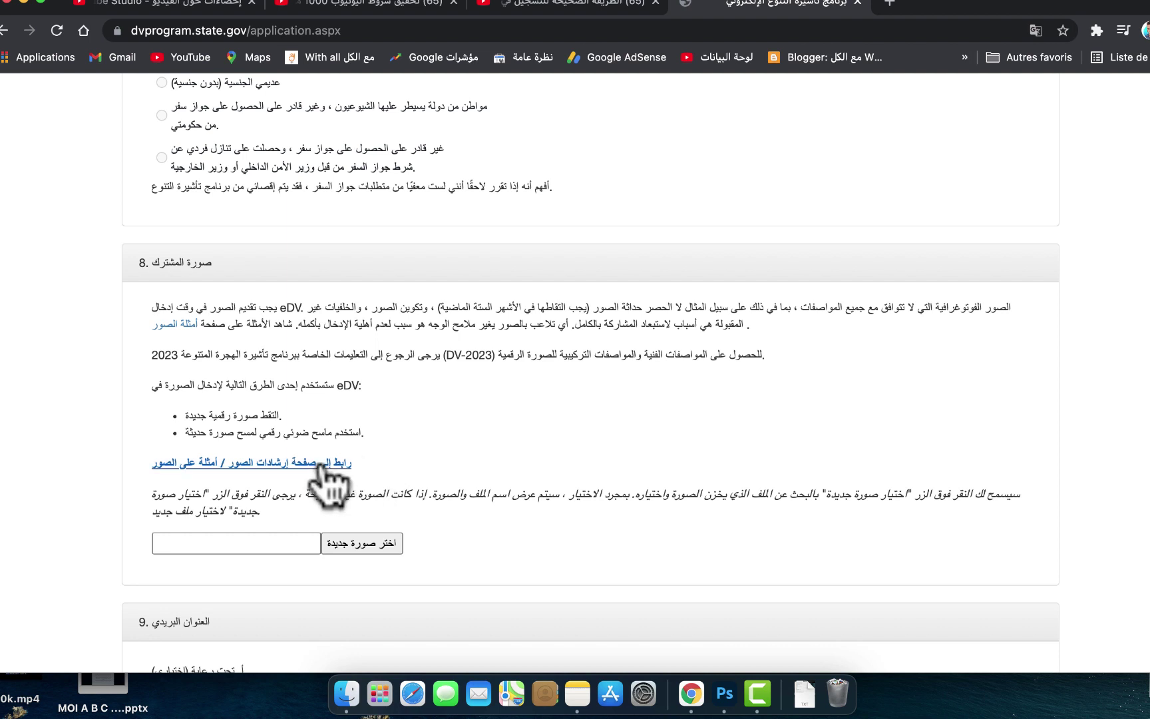
pyautogui.click(273, 463)
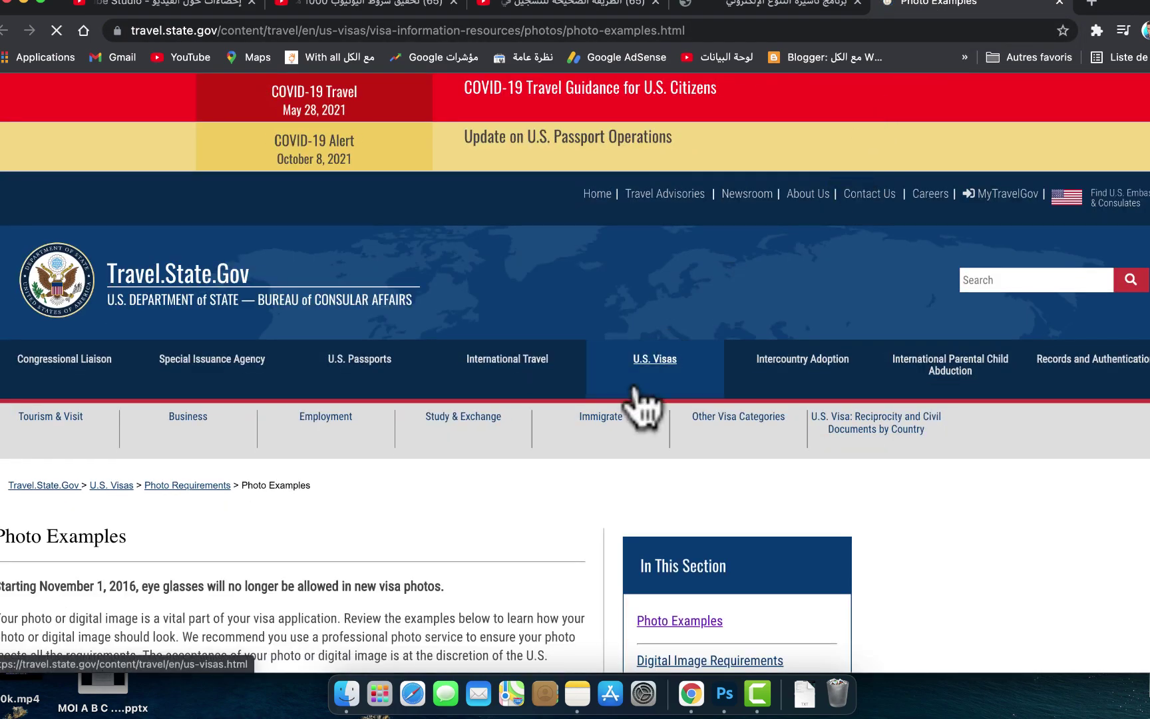
pyautogui.scroll(-12, 453, 426)
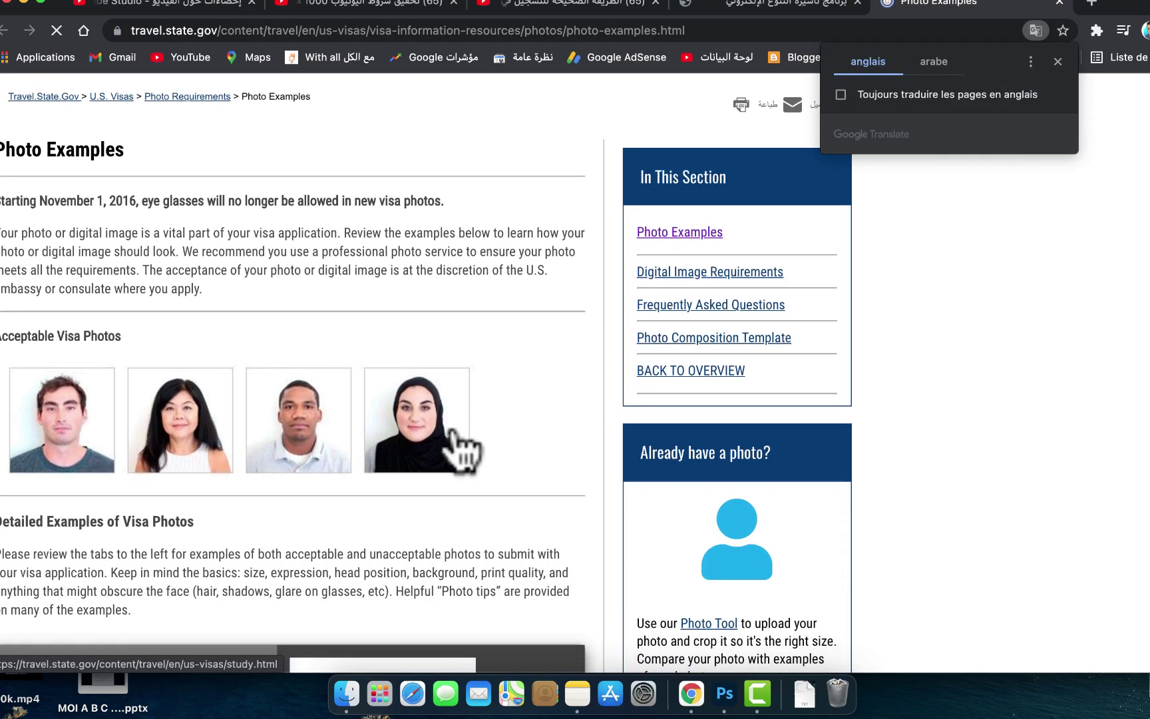
pyautogui.scroll(-5, 462, 445)
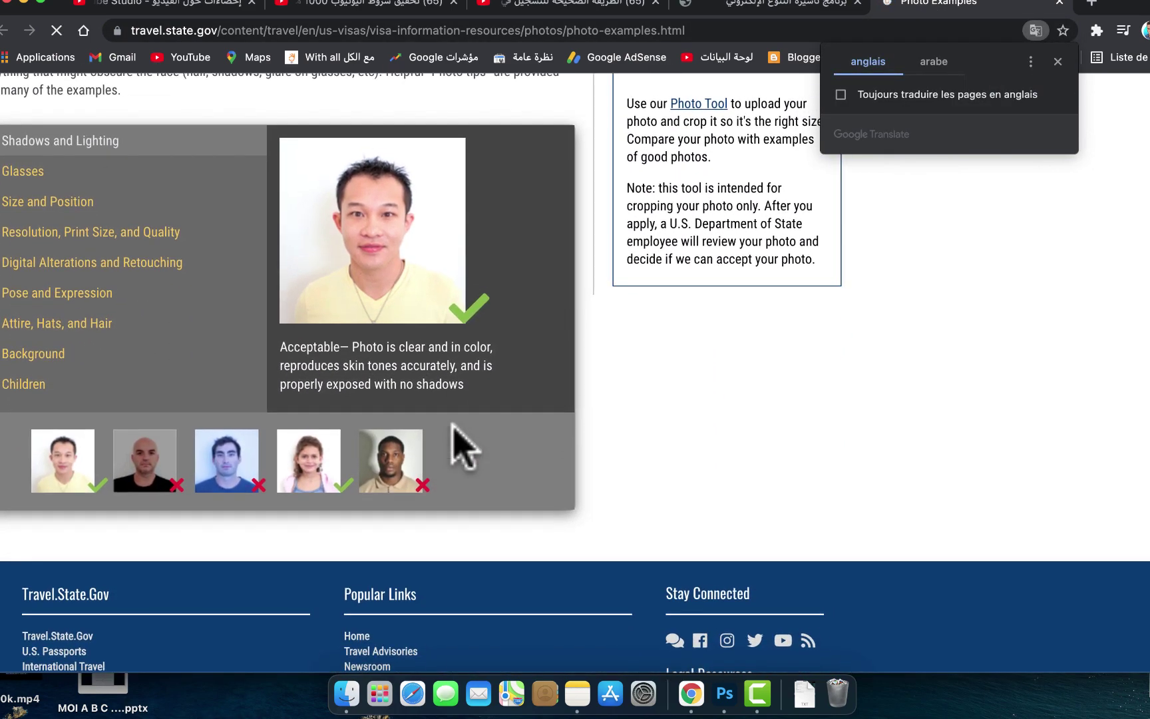
pyautogui.click(1058, 3)
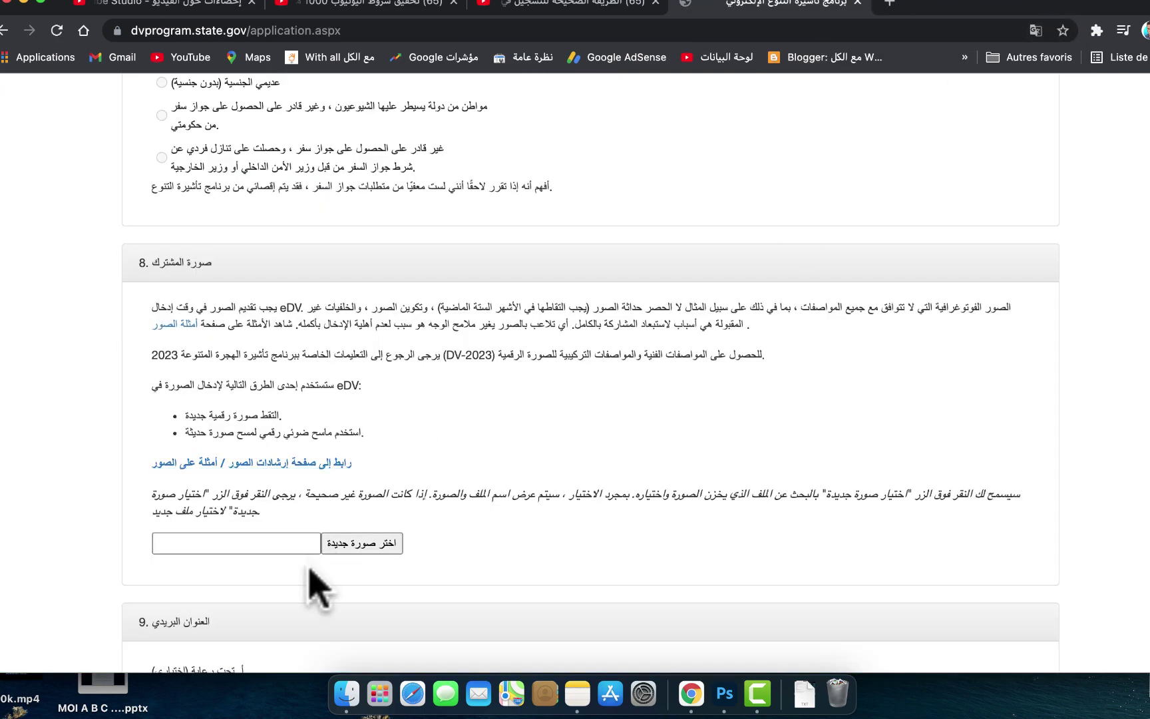
# Step: Open the file chooser for the entrant's photo and cancel without choosing a file
pyautogui.click(376, 552)
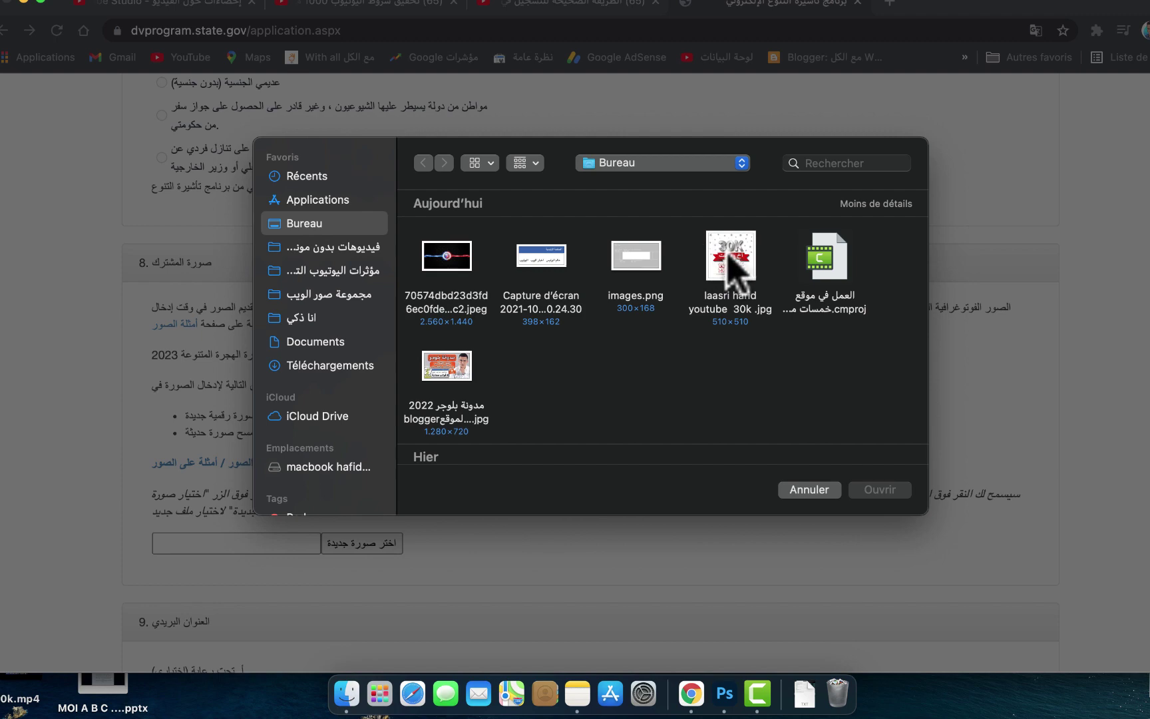
pyautogui.click(809, 489)
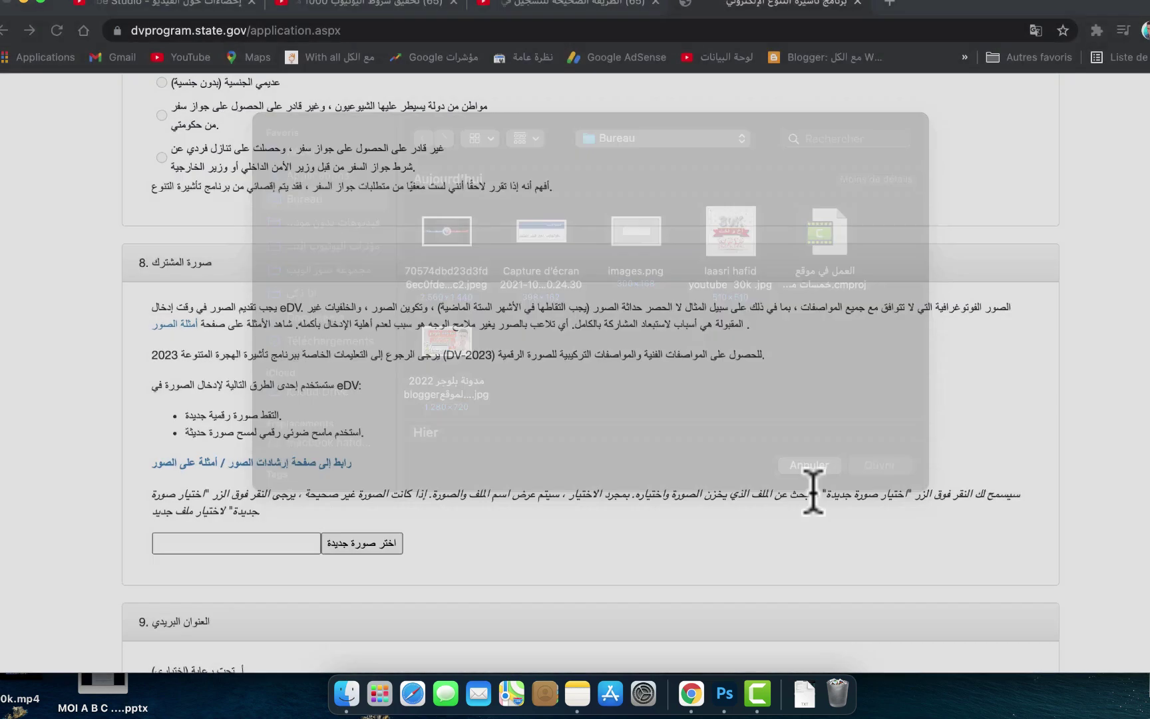
# Step: Examine the mailing address section, from the optional care-of line and address lines to the city, region, postal code and country
pyautogui.scroll(-8, 539, 543)
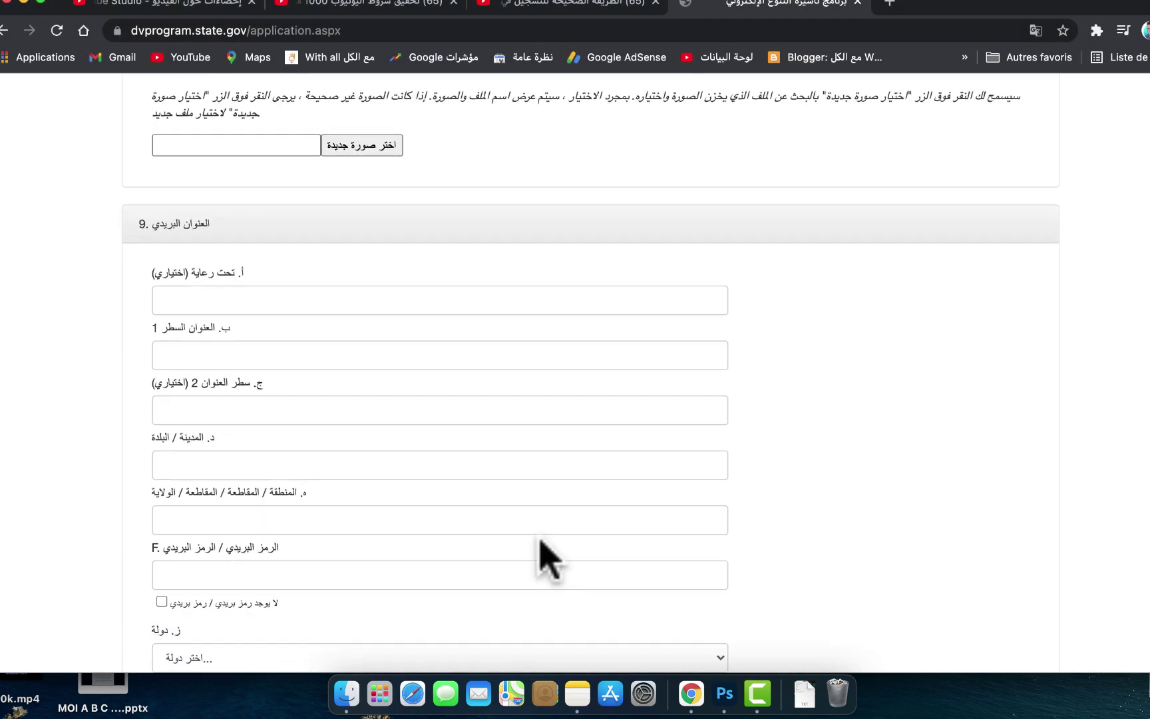
pyautogui.moveTo(158, 272)
pyautogui.mouseDown()
pyautogui.moveTo(186, 274)
pyautogui.moveTo(154, 277)
pyautogui.mouseUp()
pyautogui.click(167, 272)
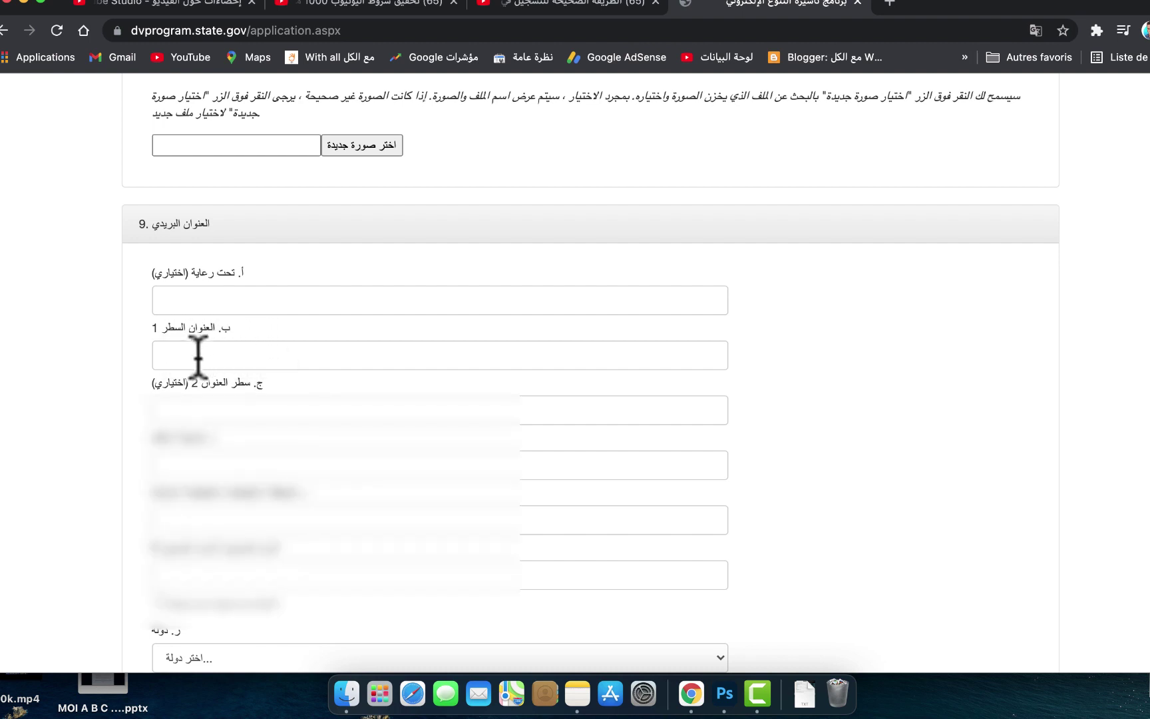
pyautogui.click(167, 355)
pyautogui.click(100, 357)
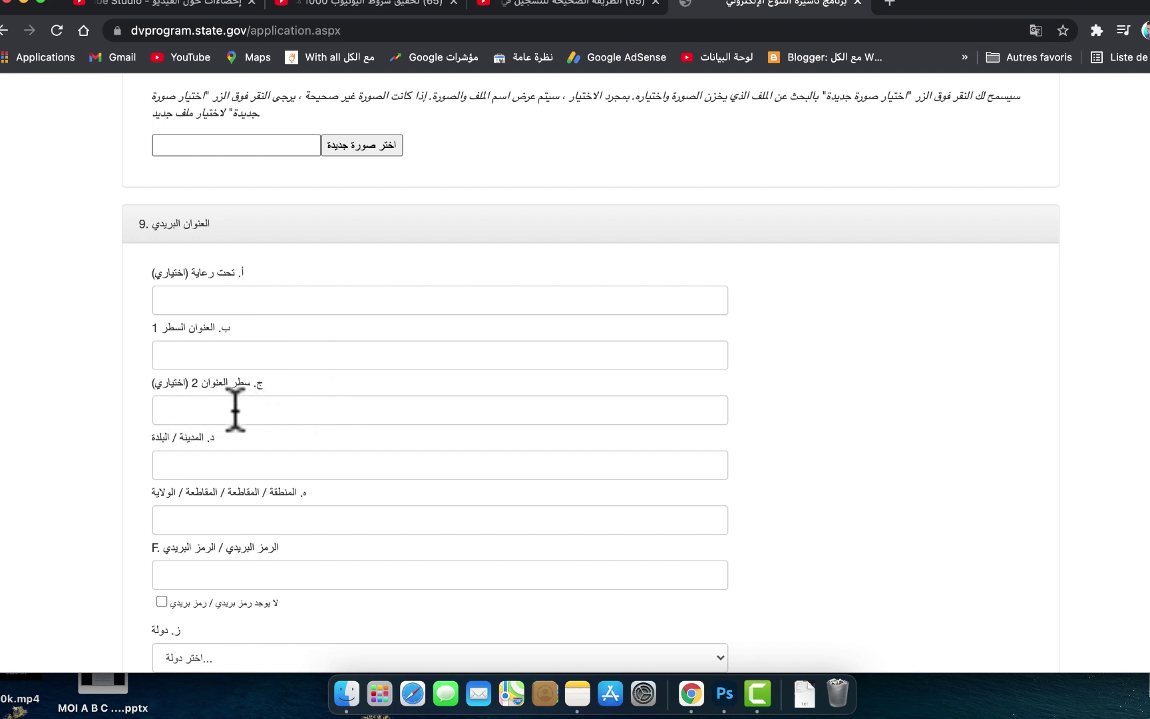
pyautogui.scroll(-2, 312, 409)
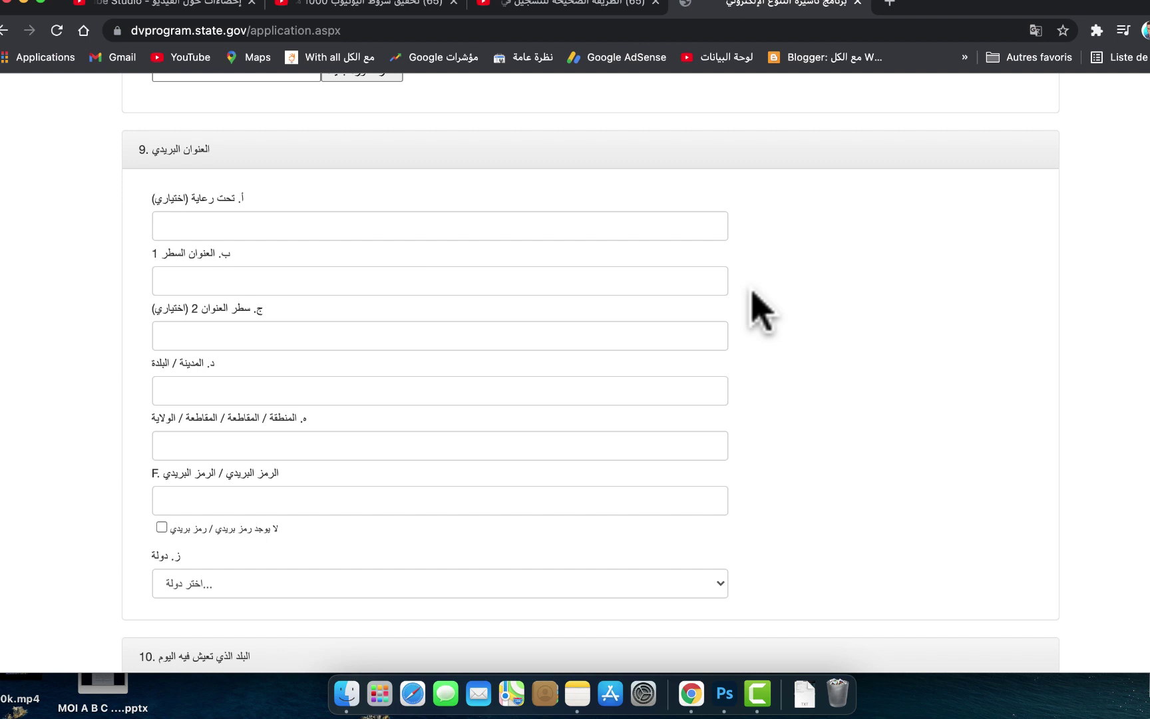
pyautogui.scroll(-2, 231, 544)
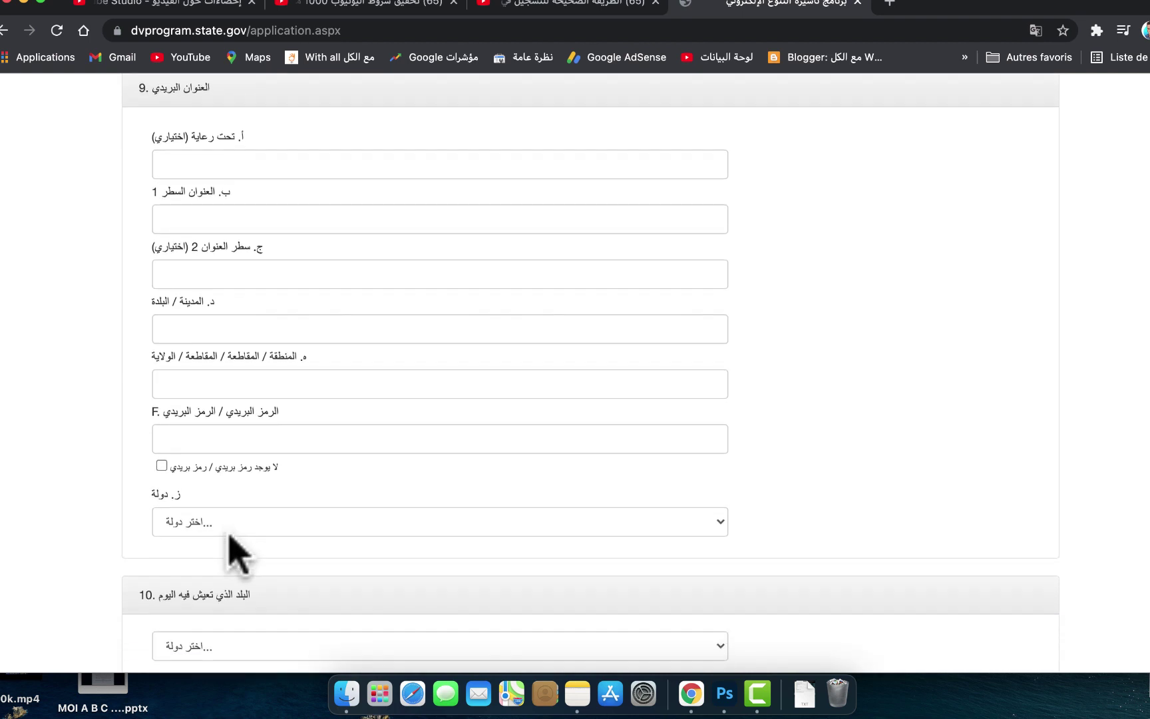
# Step: Mark the mailing address as having no postal code and clear that mark again
pyautogui.click(162, 465)
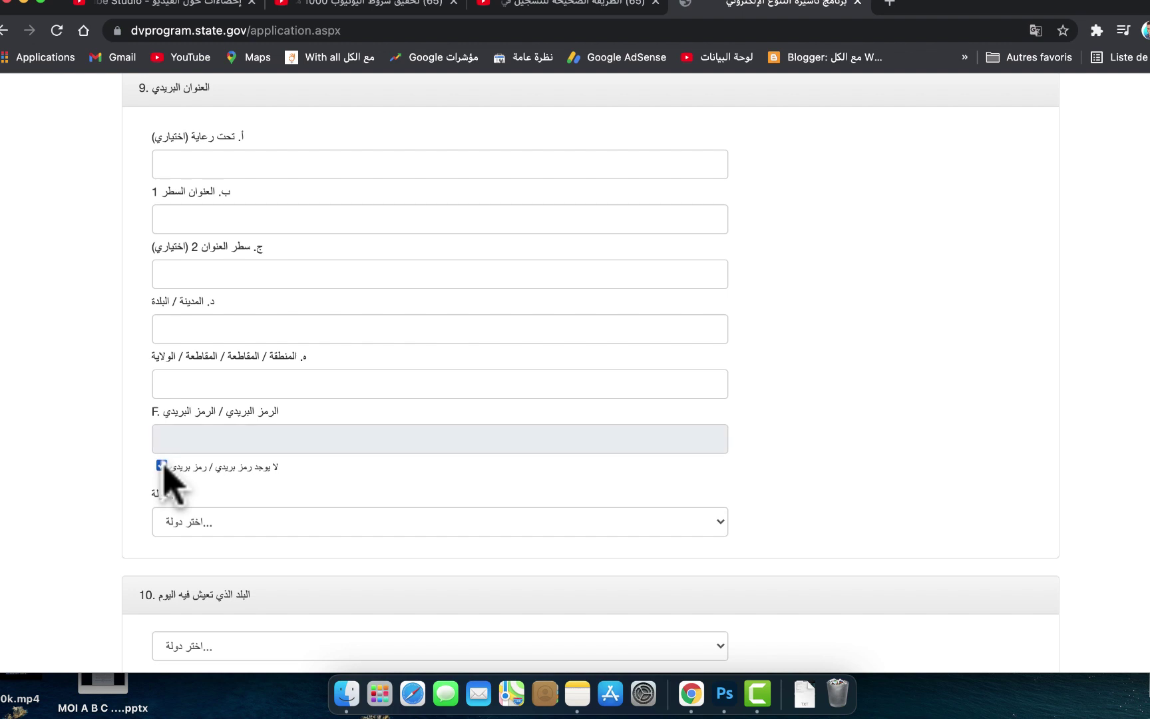
pyautogui.click(162, 465)
# Step: Browse the country choices for the mailing address and for the country of current residence without choosing one
pyautogui.scroll(-4, 667, 167)
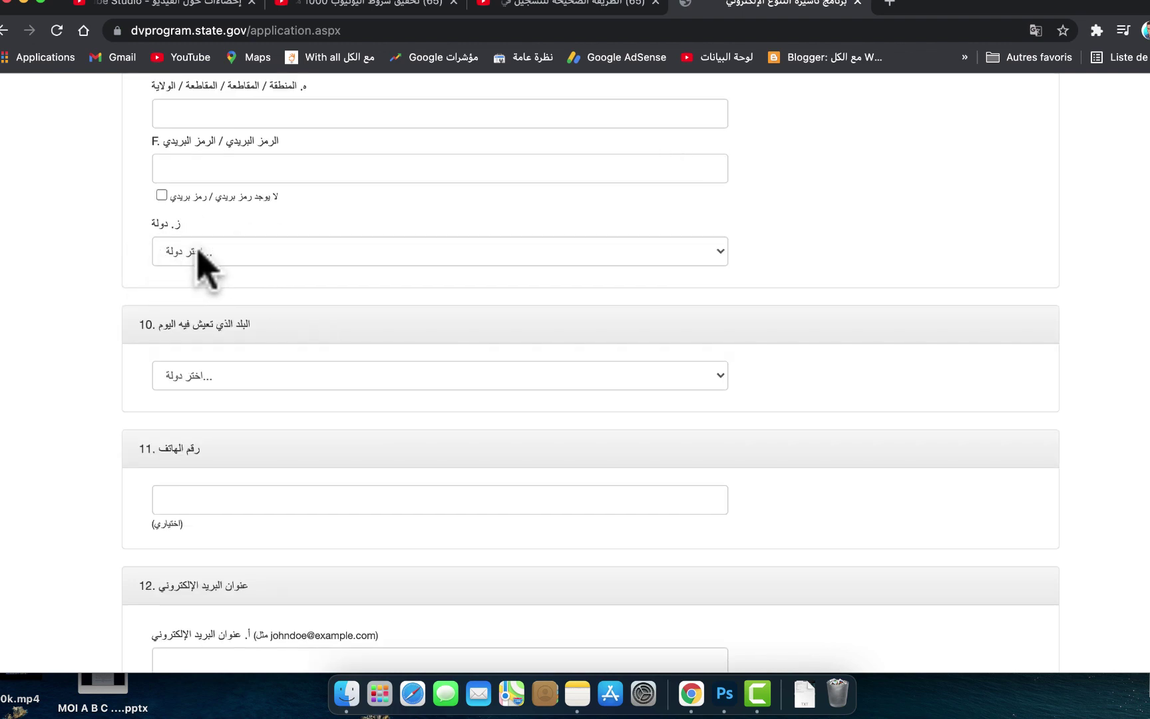
pyautogui.click(241, 251)
pyautogui.scroll(-10, 286, 489)
pyautogui.click(102, 509)
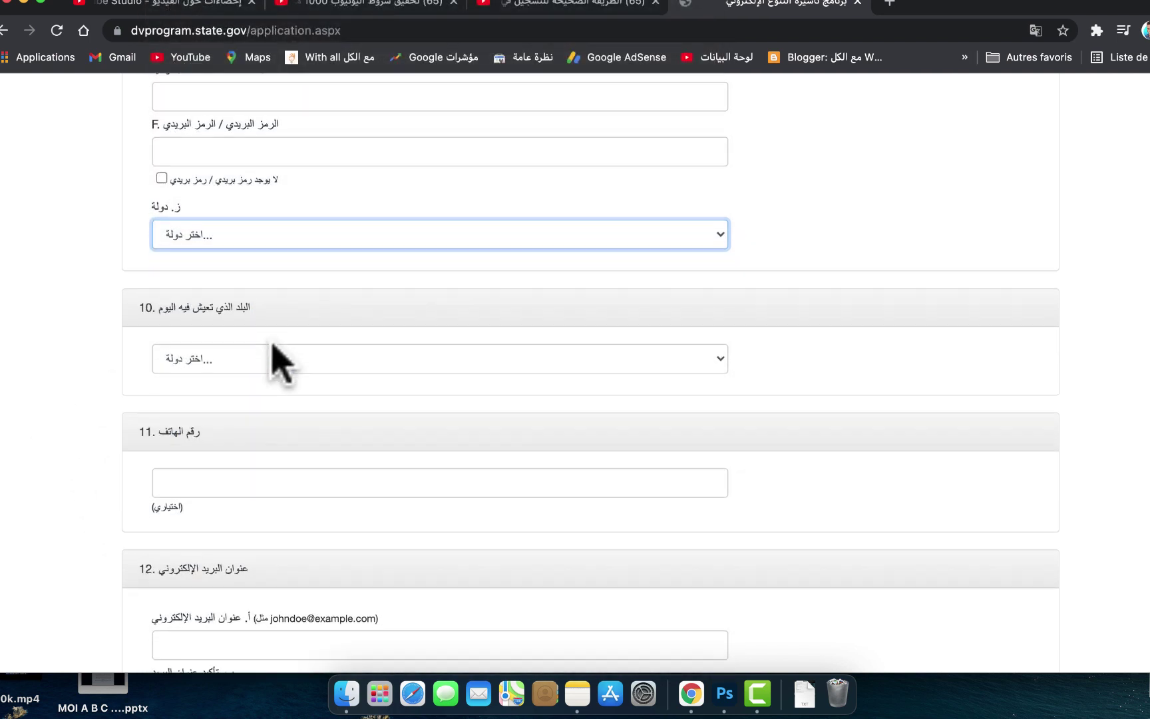
pyautogui.scroll(-1, 272, 344)
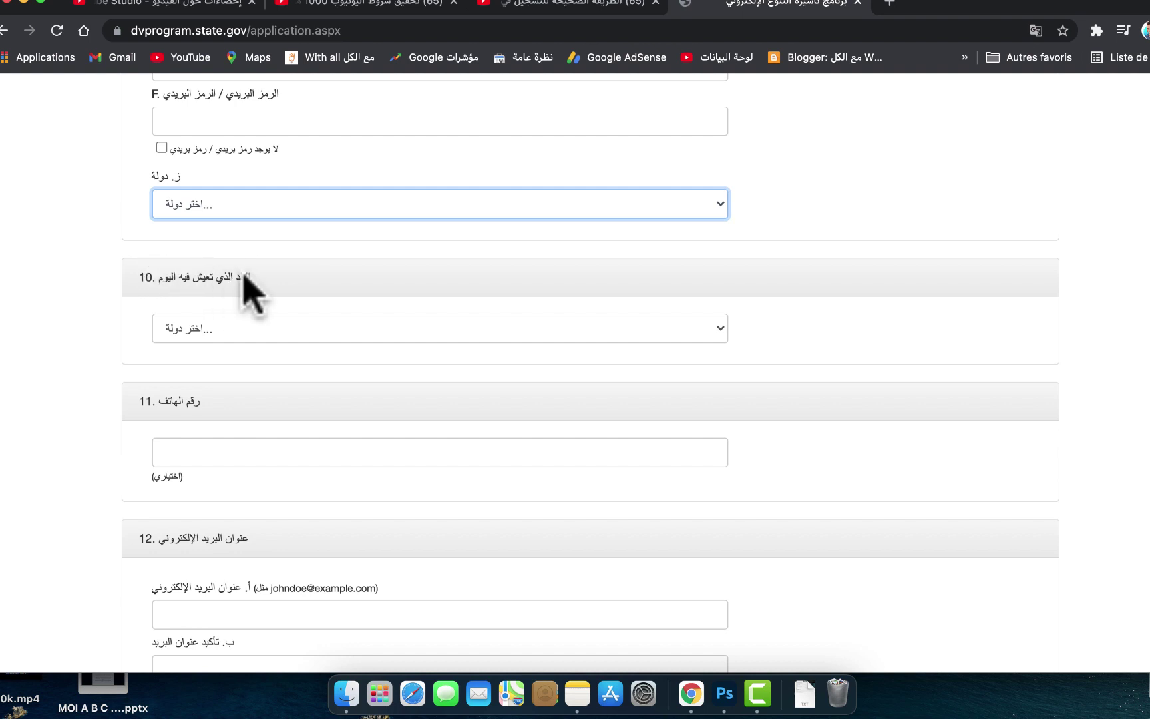
pyautogui.click(201, 333)
pyautogui.scroll(-20, 253, 521)
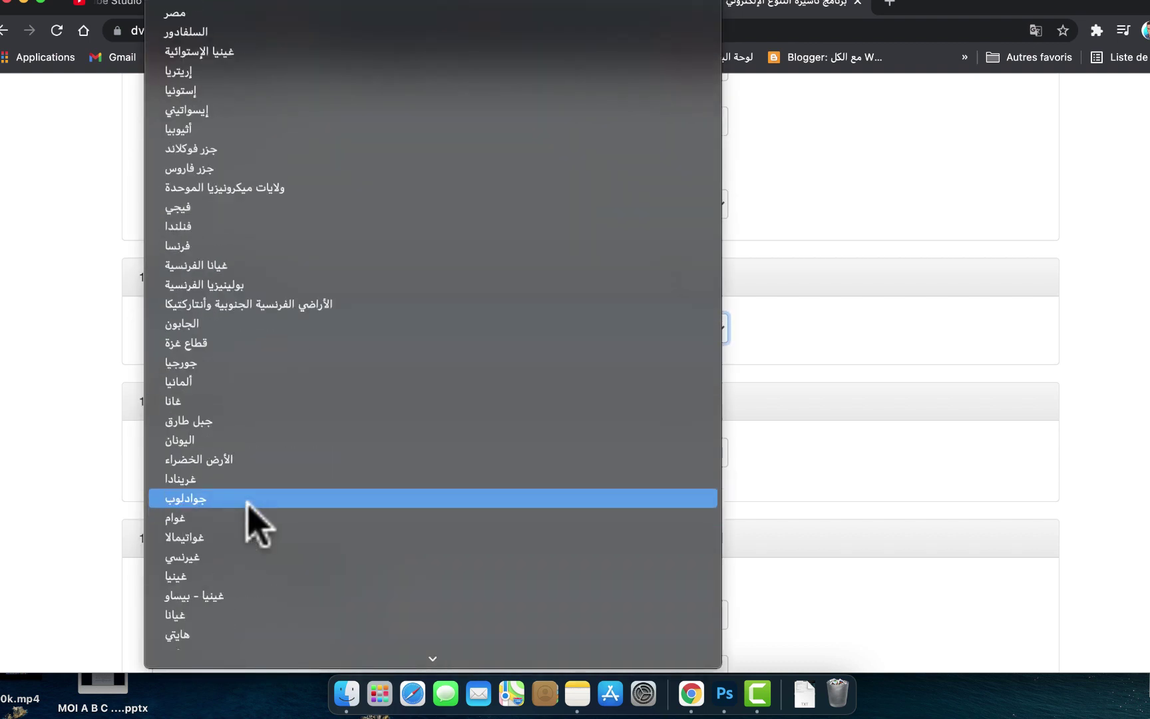
pyautogui.click(70, 463)
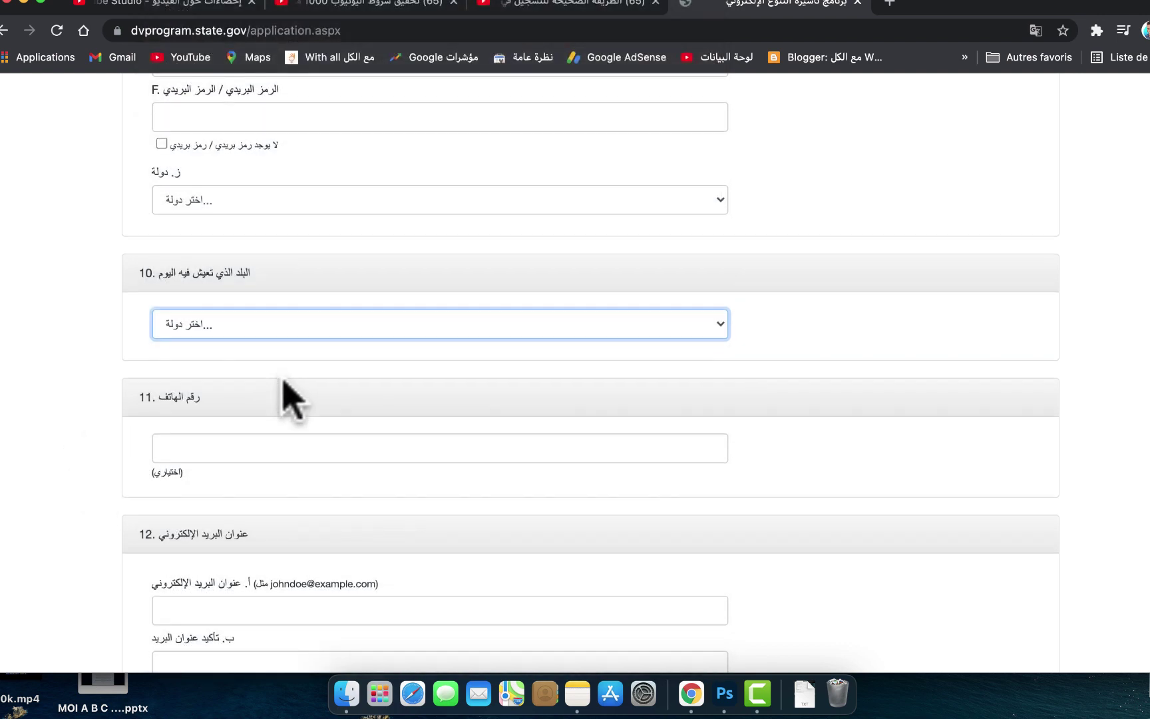
# Step: Examine the optional phone number field and the e-mail address and confirmation fields
pyautogui.scroll(-3, 288, 397)
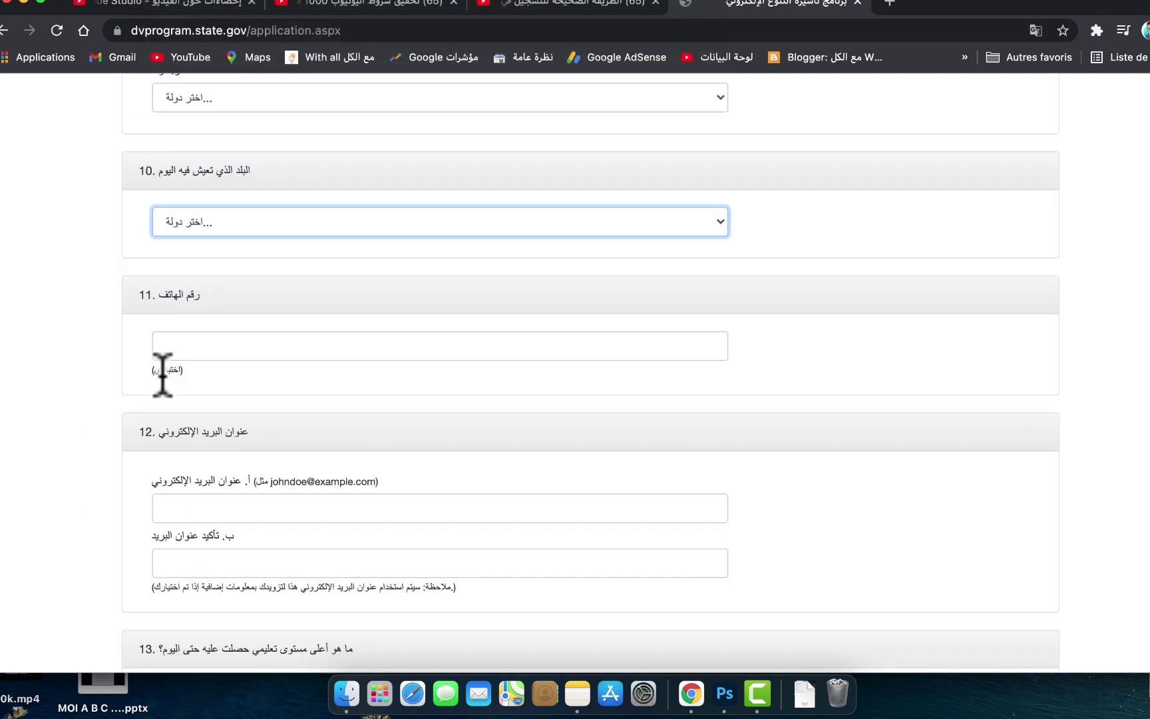
pyautogui.click(195, 338)
pyautogui.click(63, 378)
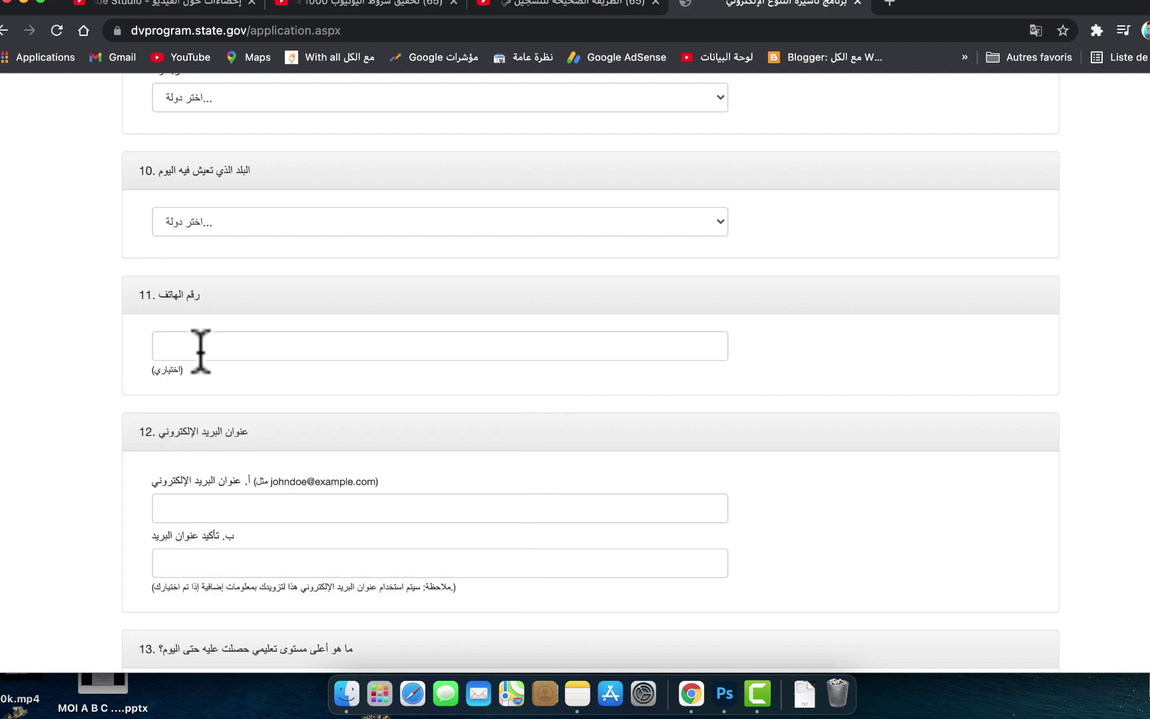
pyautogui.scroll(-3, 220, 400)
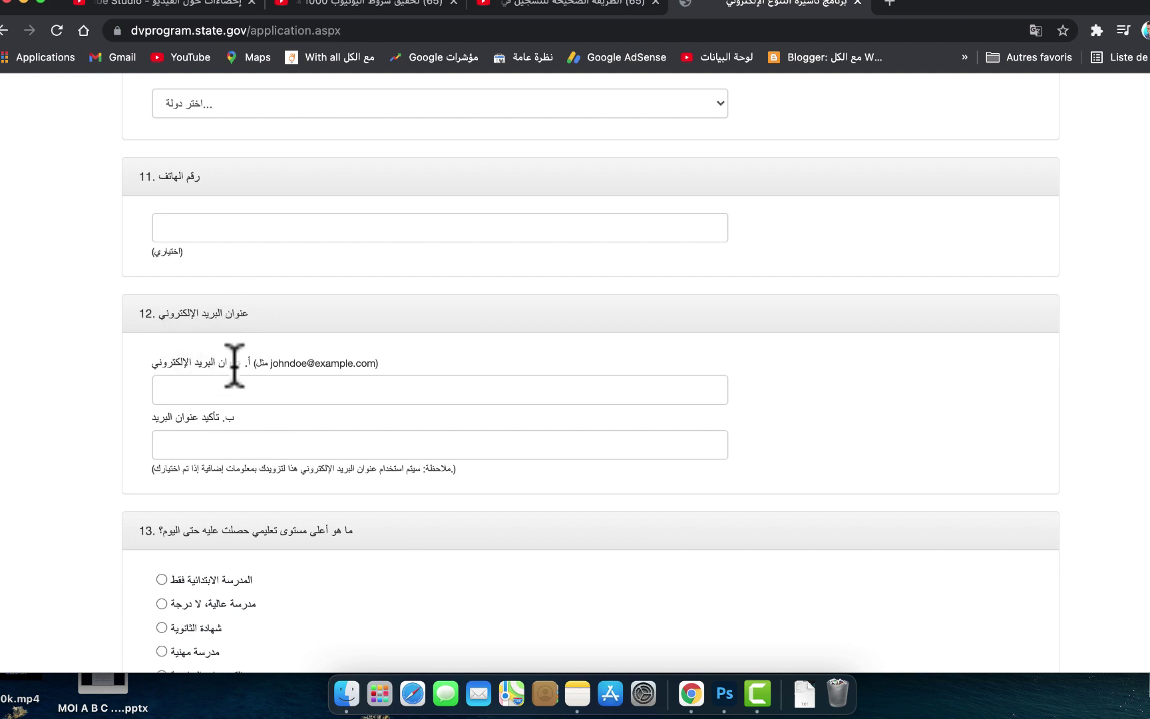
pyautogui.click(174, 388)
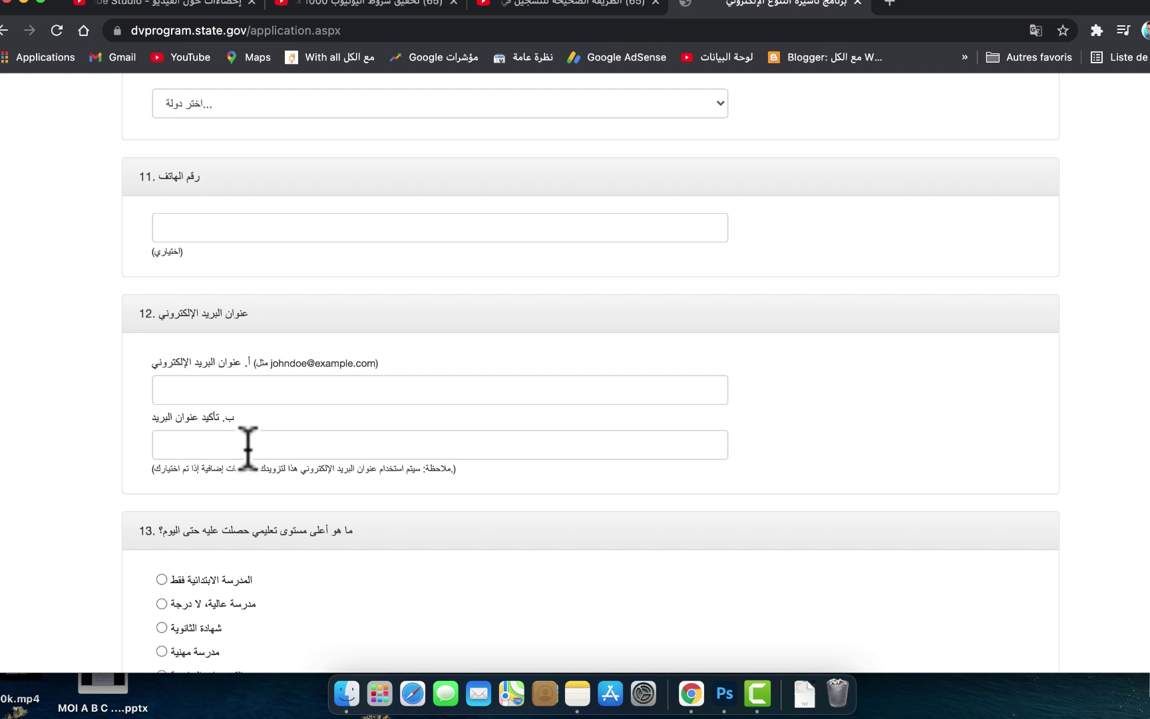
# Step: Set the highest level of education achieved to high school diploma (شهادة الثانوية), after trying the vocational and primary school options
pyautogui.scroll(-5, 248, 452)
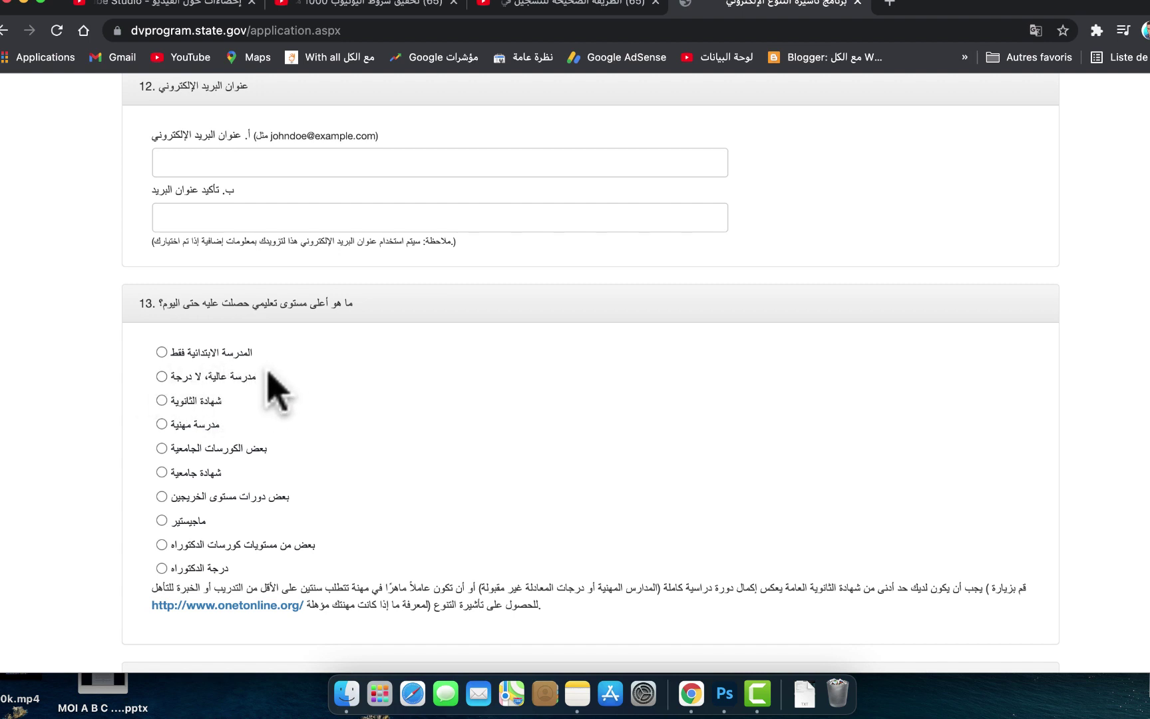
pyautogui.click(162, 400)
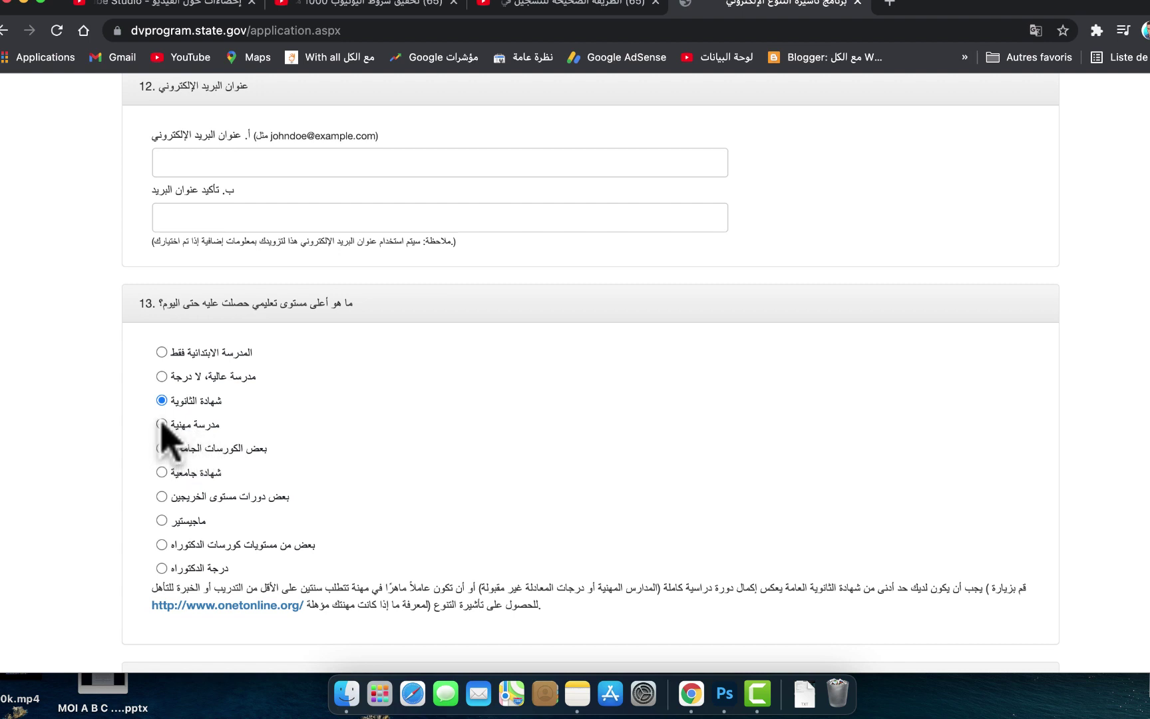
pyautogui.click(162, 424)
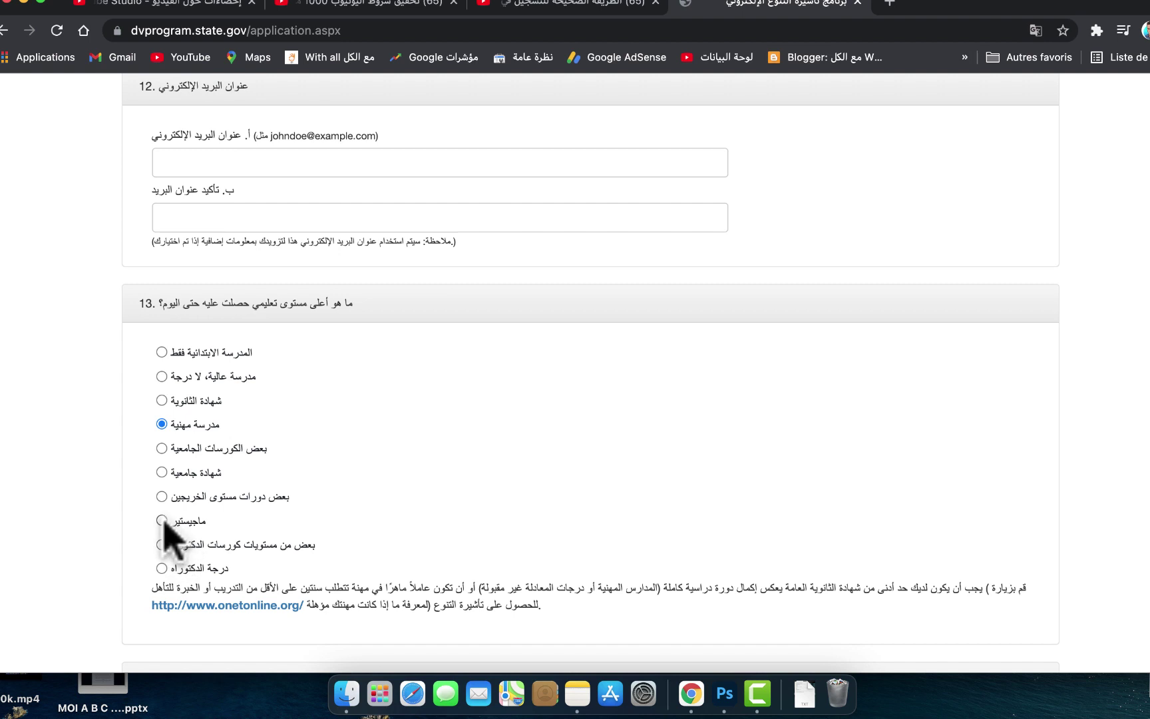
pyautogui.click(161, 352)
pyautogui.click(162, 400)
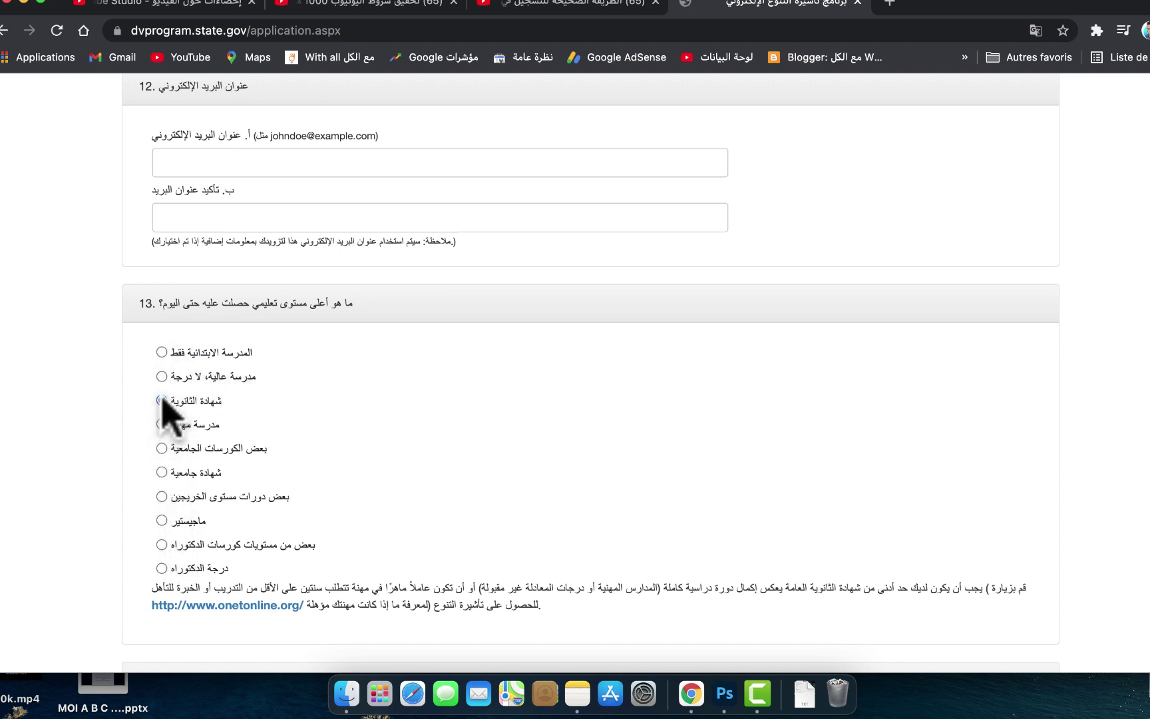
# Step: Review the current marital status options and choose single (اعزب)
pyautogui.scroll(-5, 299, 512)
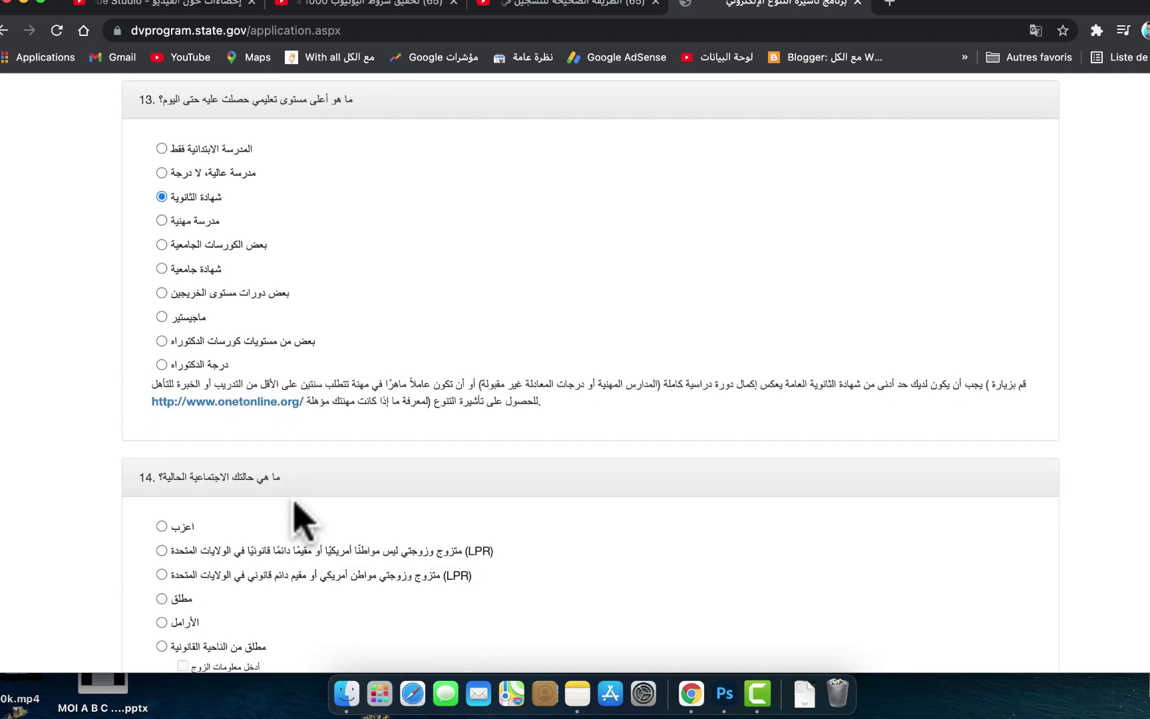
pyautogui.scroll(-2, 301, 519)
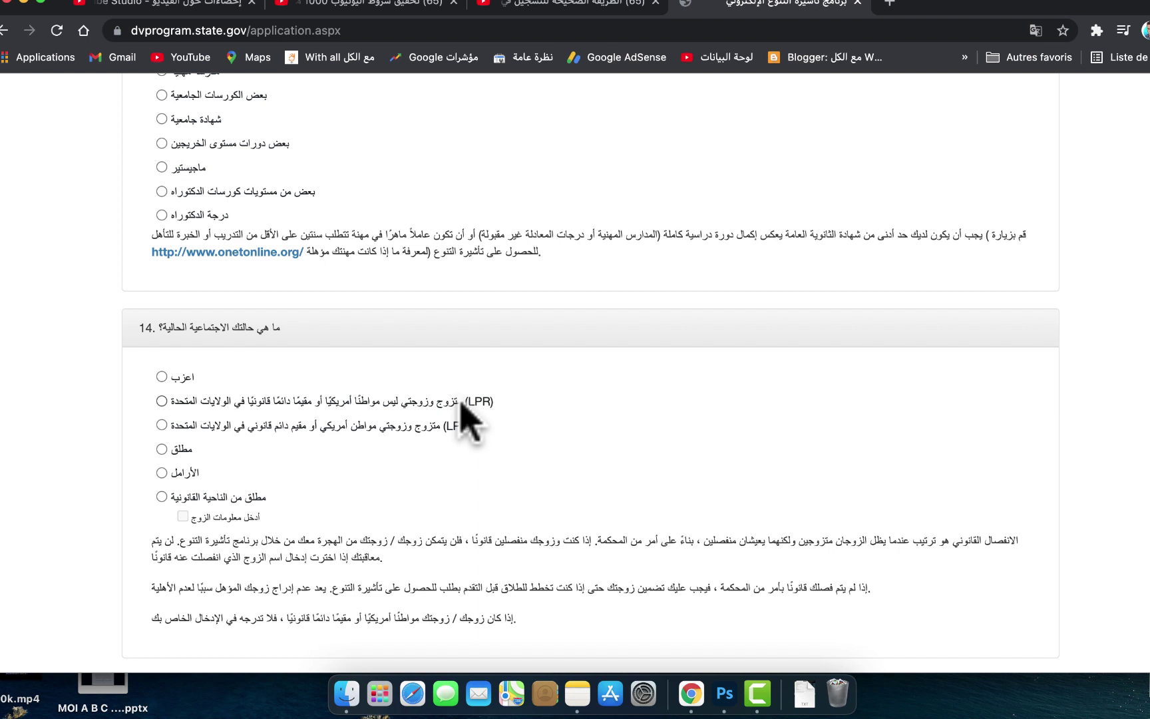
pyautogui.moveTo(321, 402); pyautogui.dragTo(376, 404)
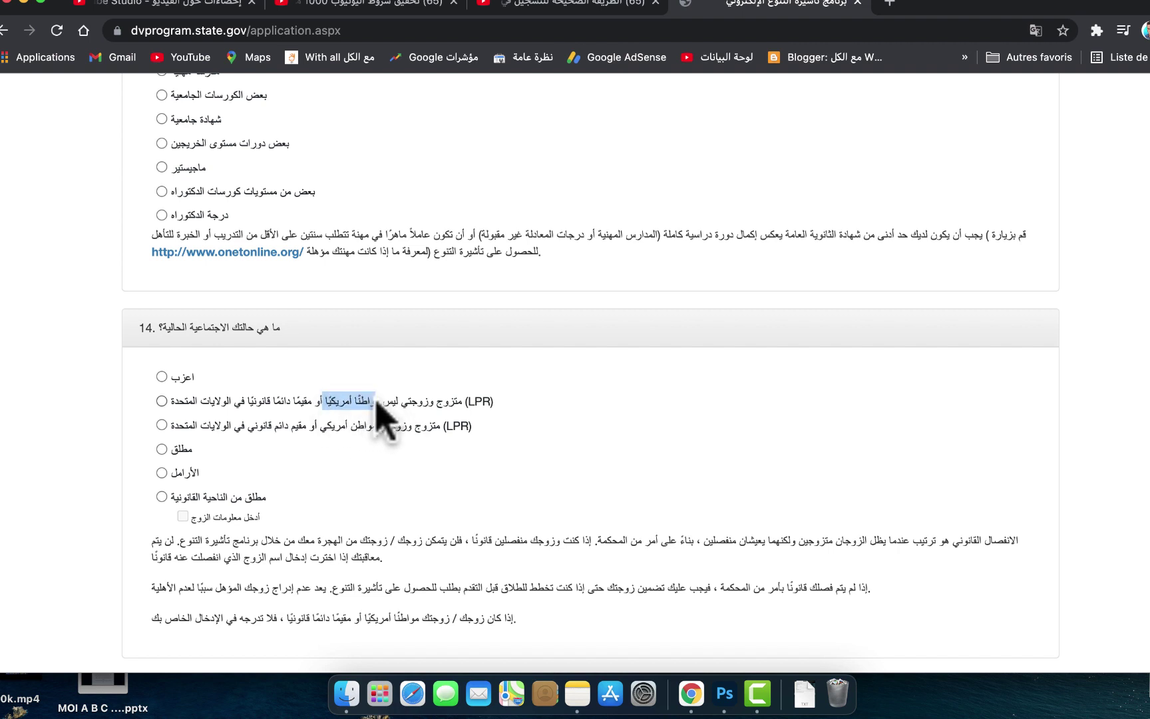
pyautogui.click(352, 447)
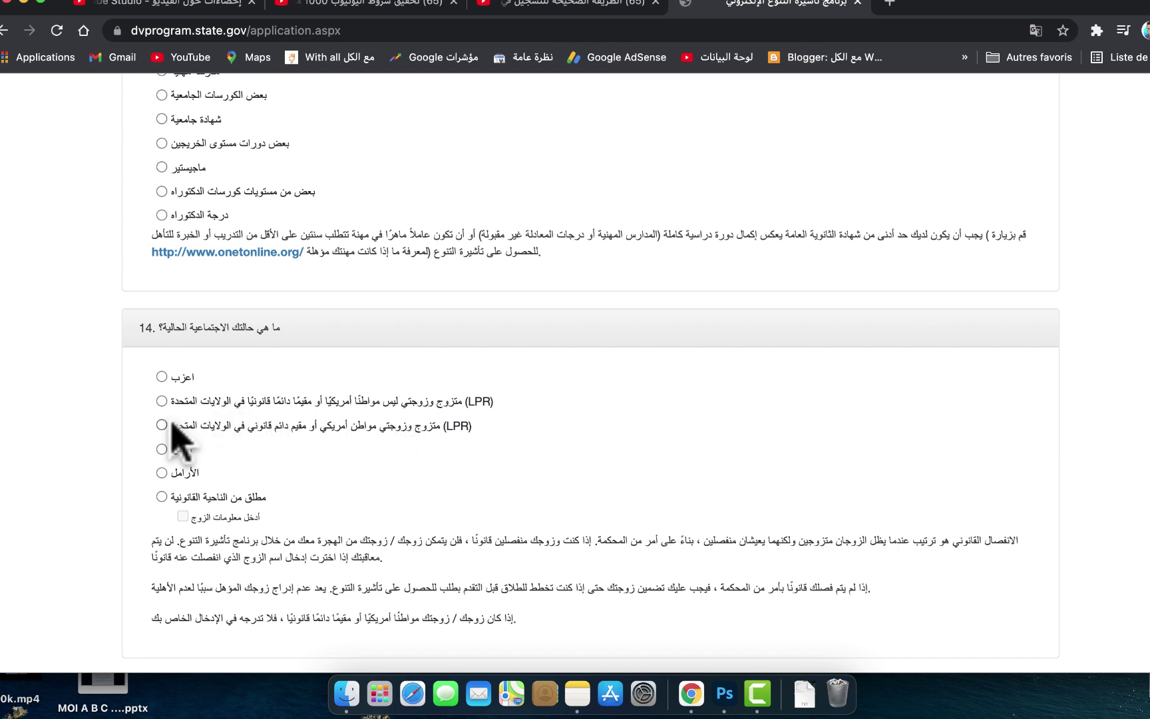
pyautogui.click(162, 449)
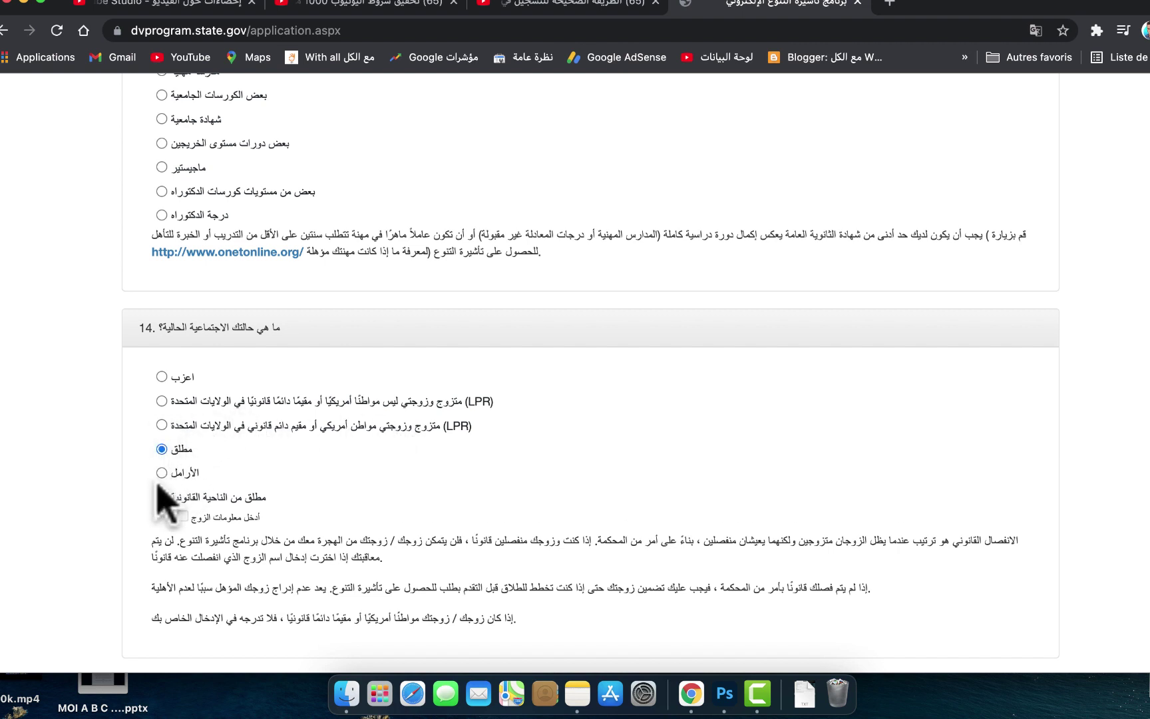
pyautogui.click(162, 472)
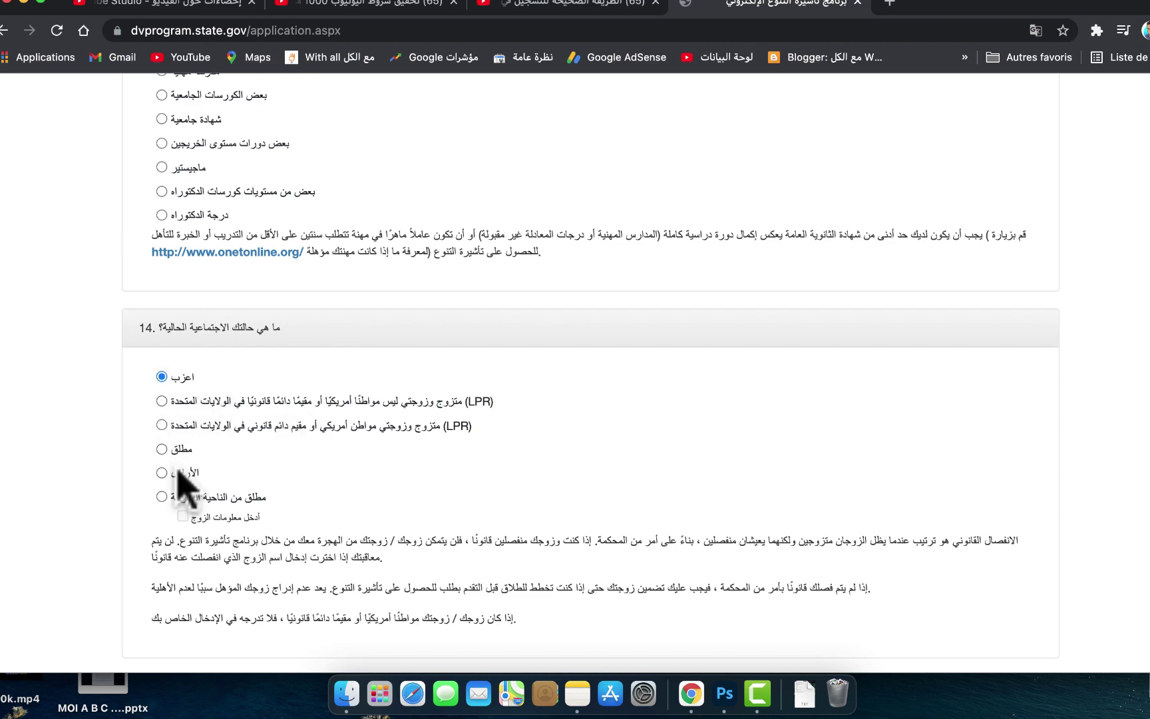
# Step: Set the number of children in section 15 to 0
pyautogui.scroll(-8, 200, 529)
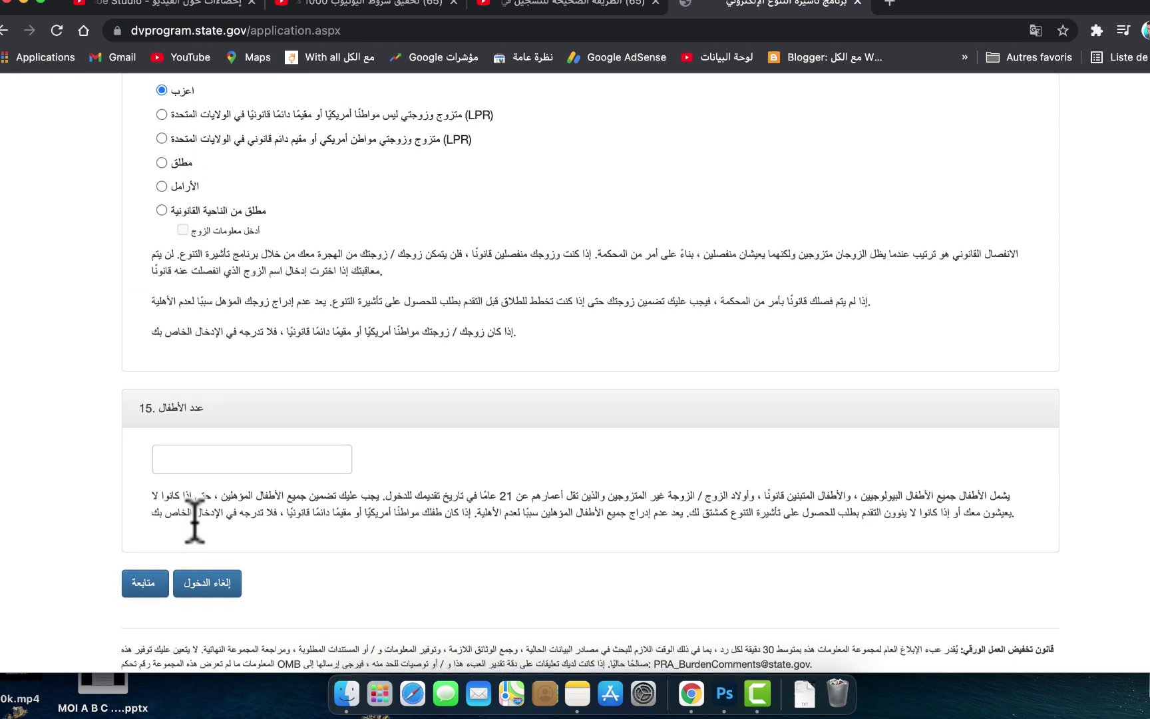
pyautogui.scroll(-1, 200, 407)
pyautogui.click(200, 403)
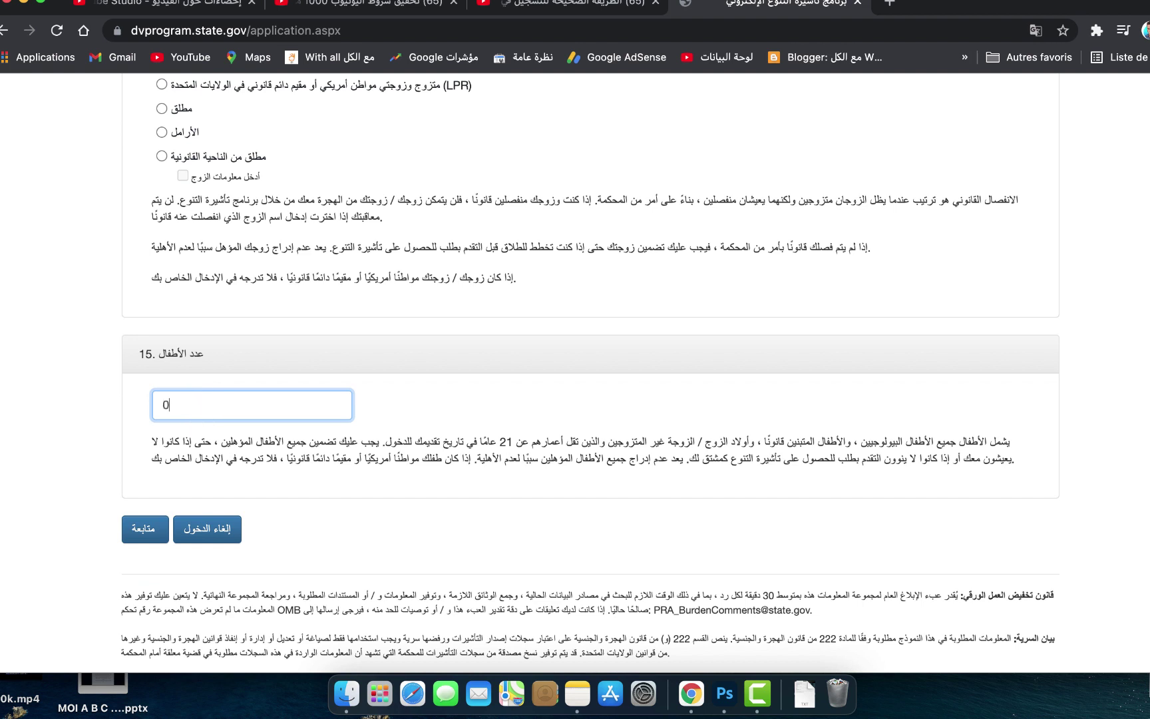
# Step: Recheck the marital status and number of children answers, and continue to the entry review page
pyautogui.scroll(1, 591, 370)
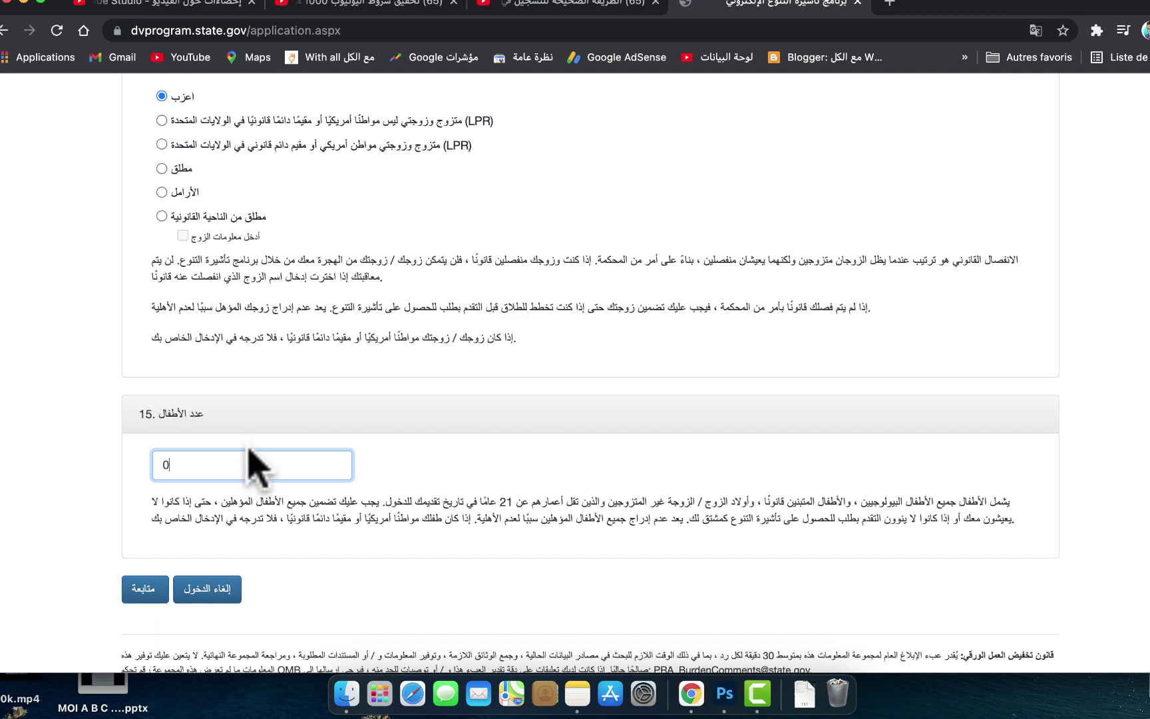
pyautogui.scroll(3, 320, 436)
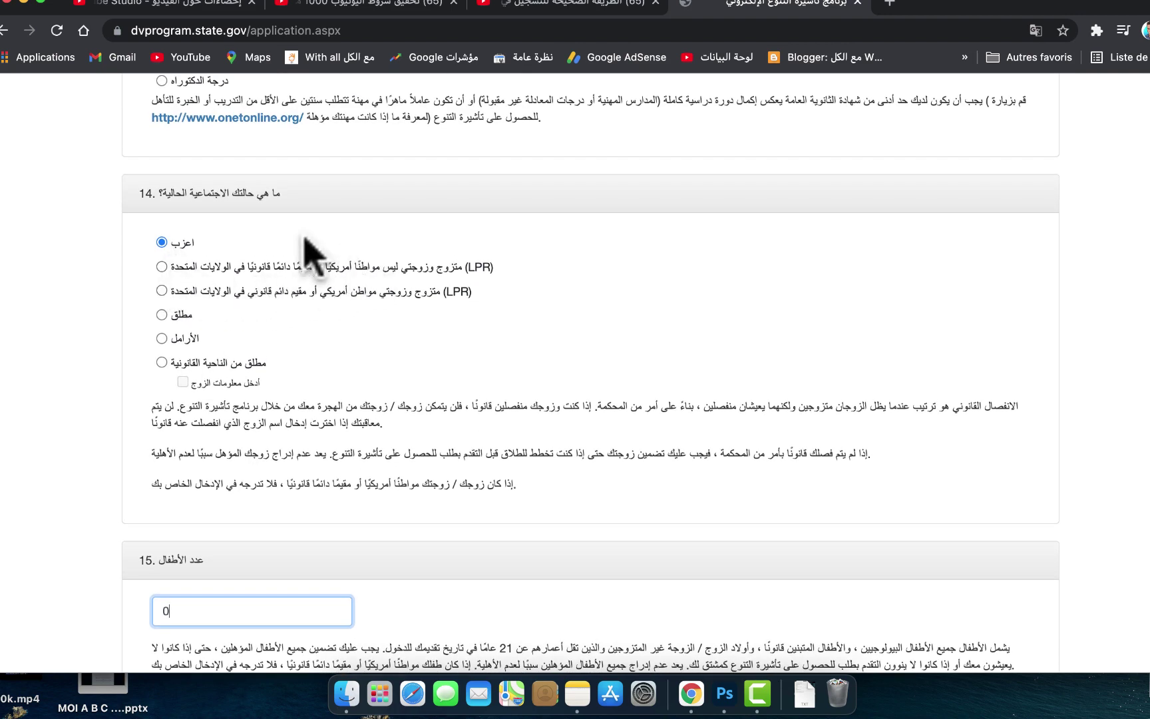
pyautogui.scroll(-4, 205, 616)
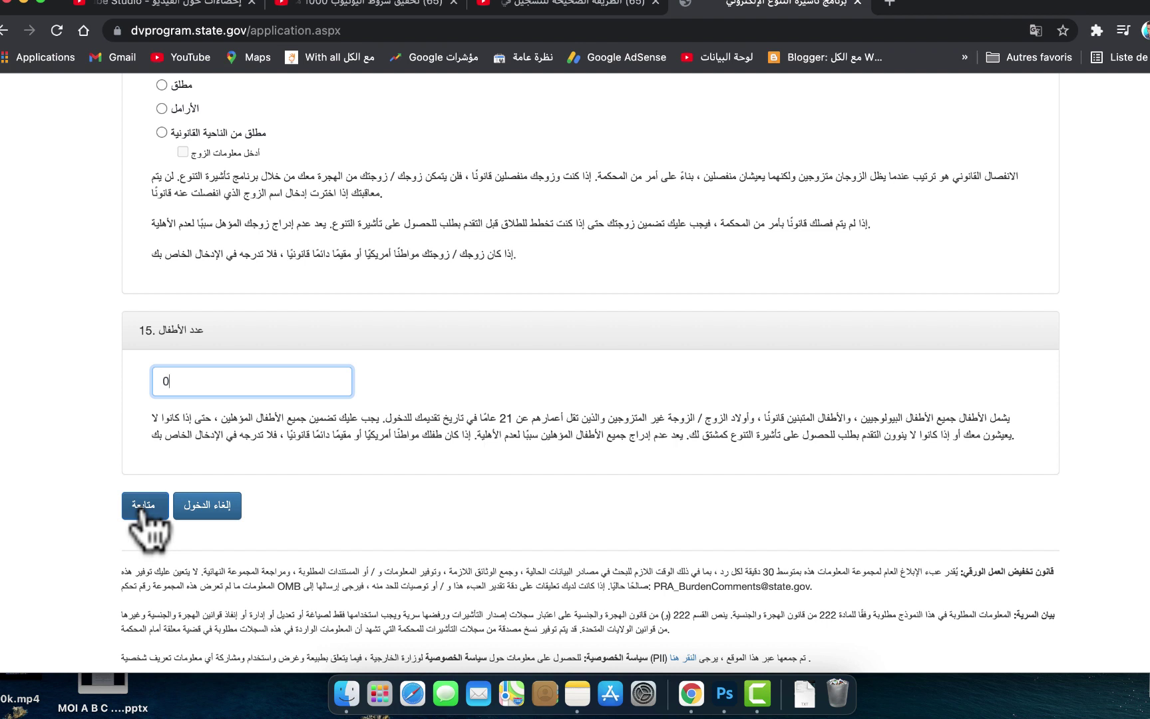
pyautogui.scroll(2, 410, 175)
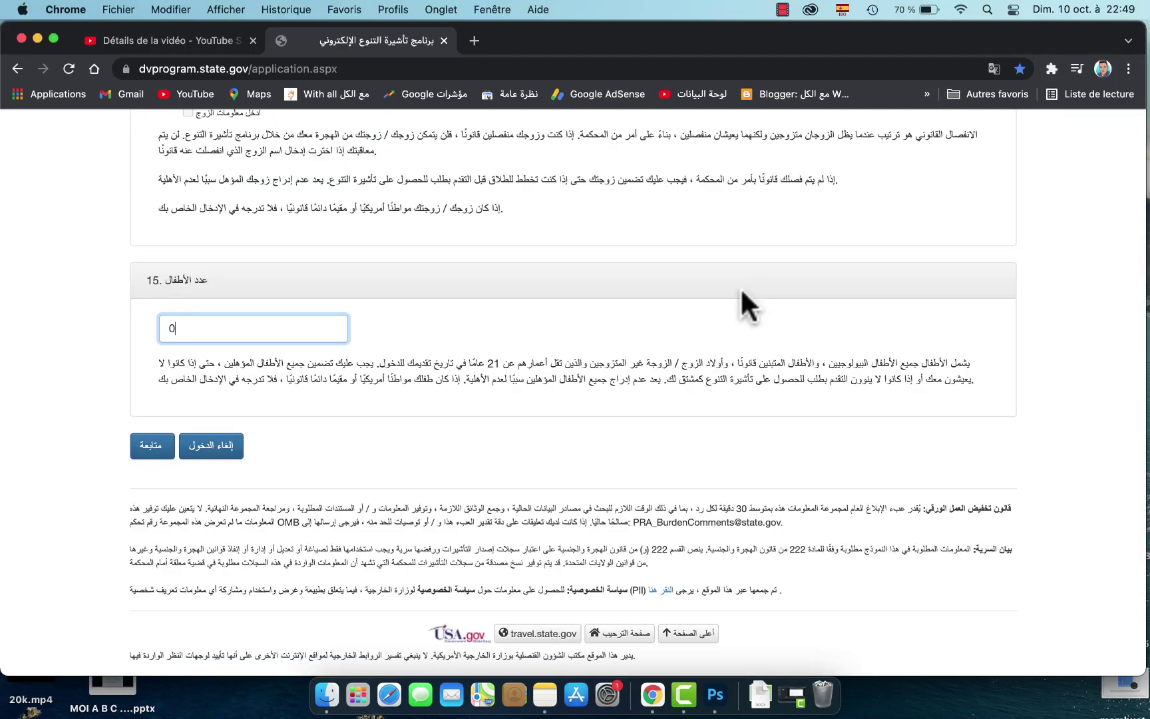
pyautogui.click(353, 425)
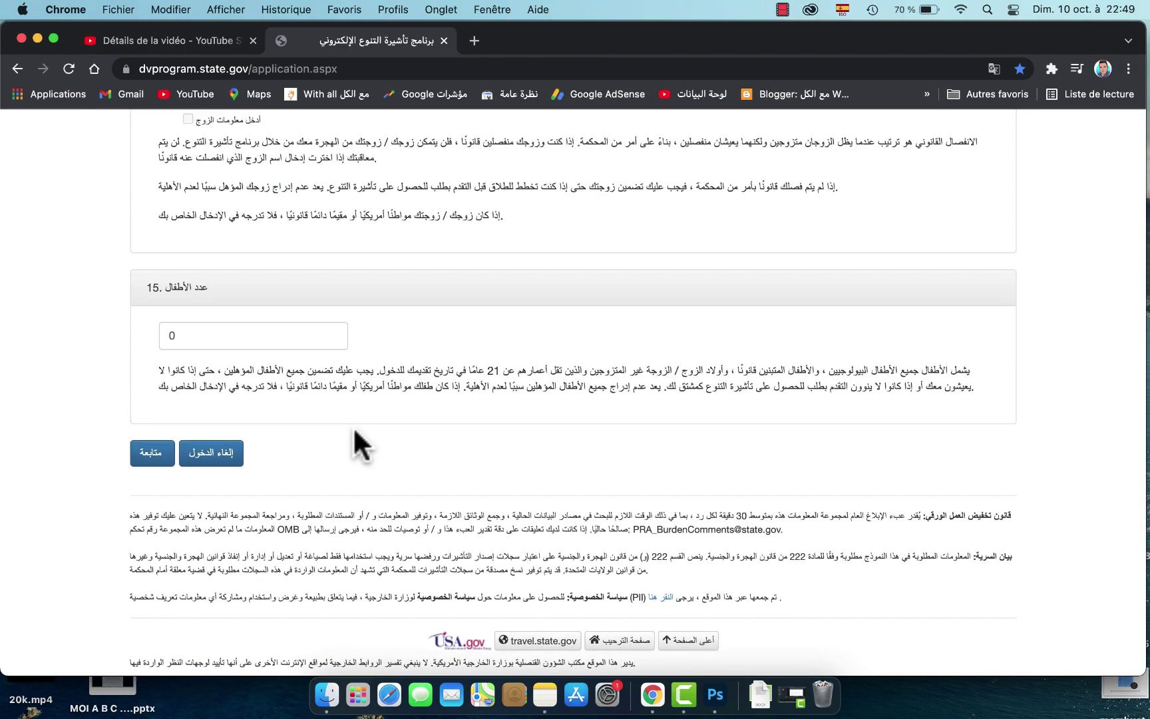
pyautogui.scroll(5, 353, 425)
pyautogui.scroll(-4, 354, 425)
pyautogui.scroll(-3, 354, 425)
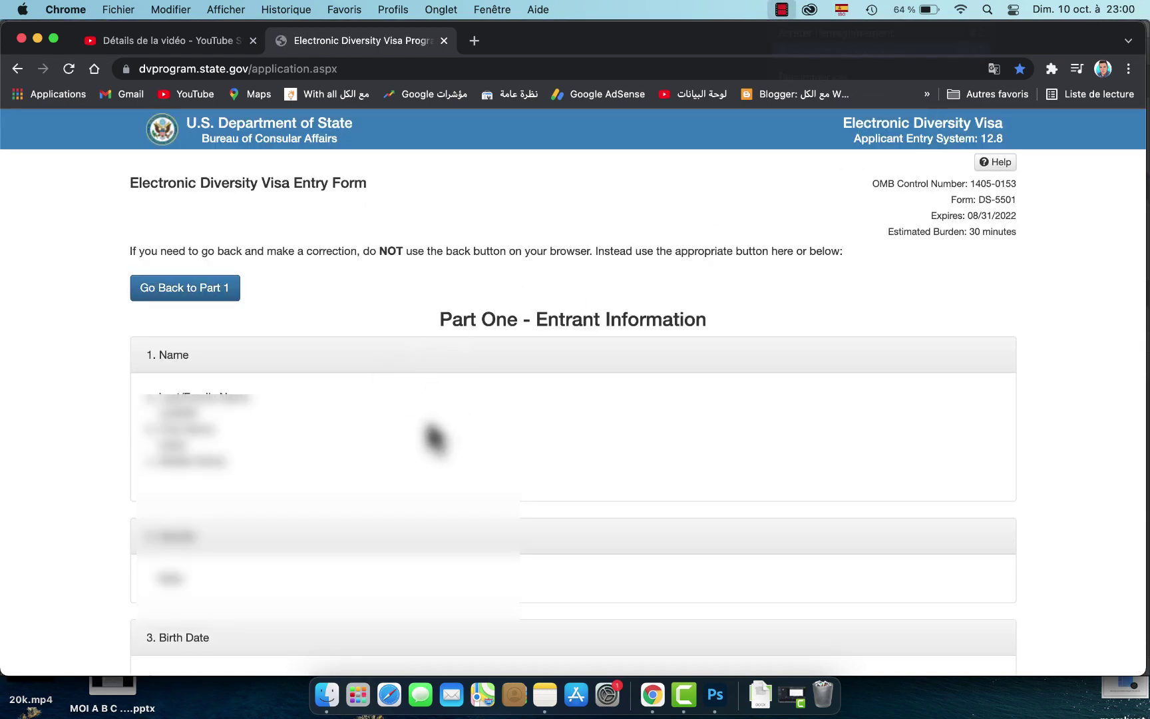
# Step: Review the submitted answers on the entry review page, from the entrant's name through the number of children
pyautogui.scroll(-5, 431, 431)
pyautogui.scroll(-7, 435, 439)
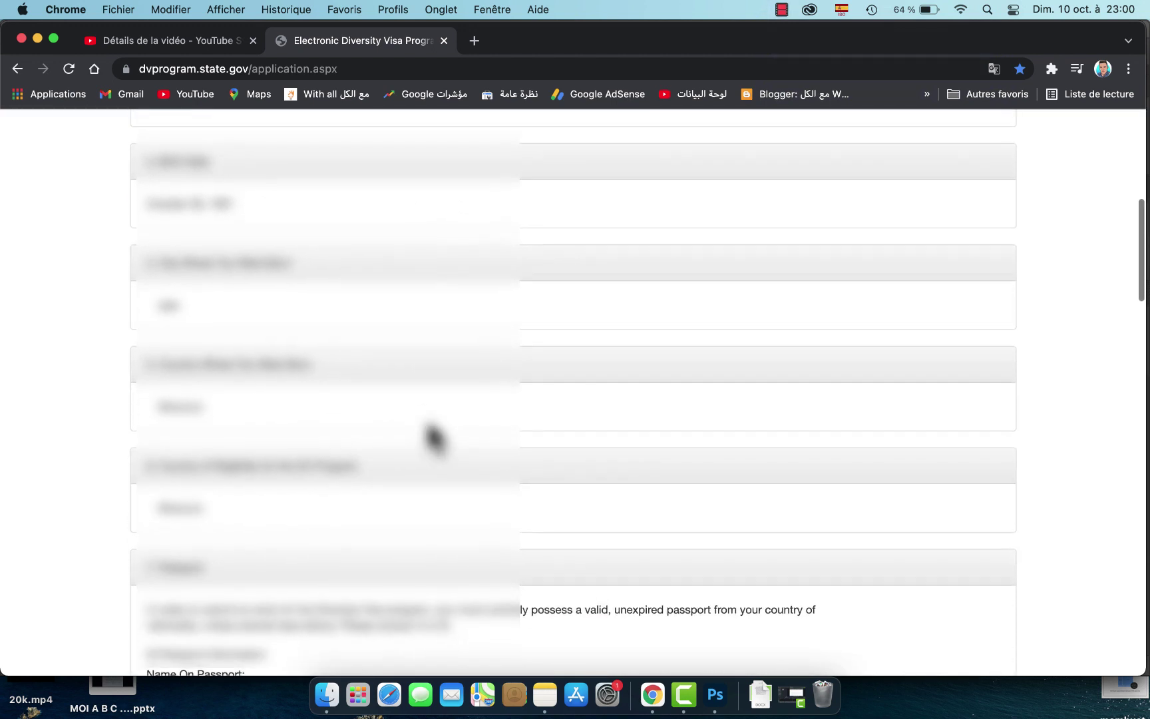
pyautogui.scroll(-3, 435, 437)
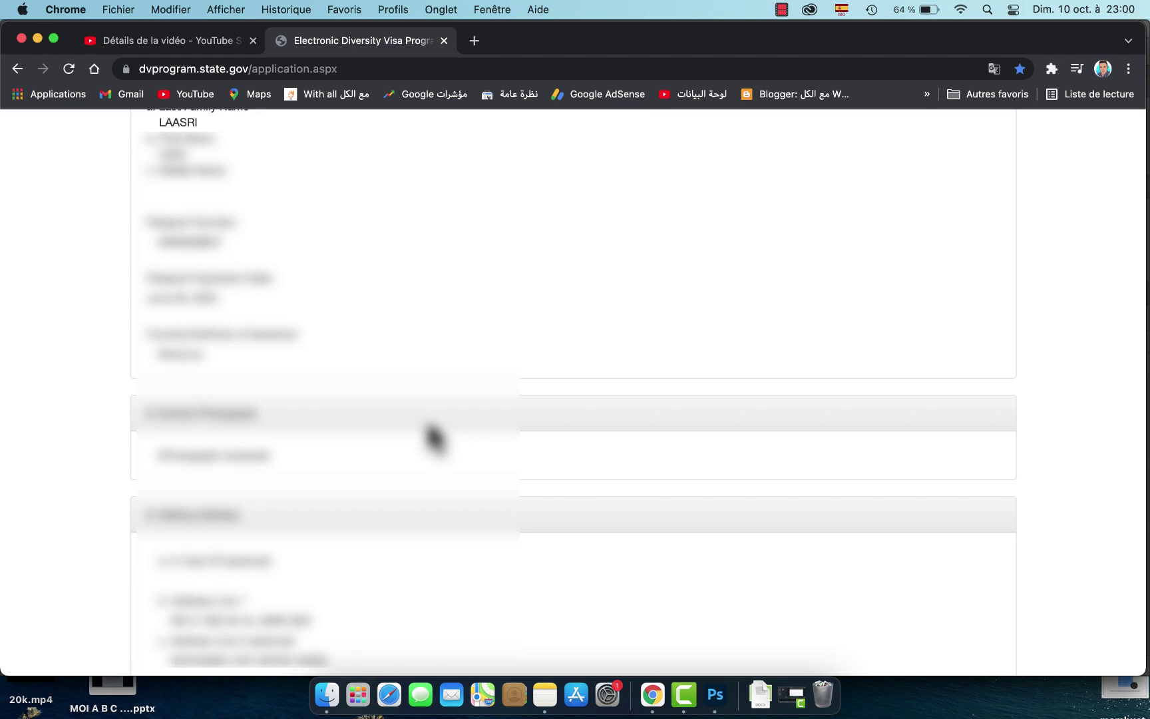
pyautogui.scroll(-15, 435, 439)
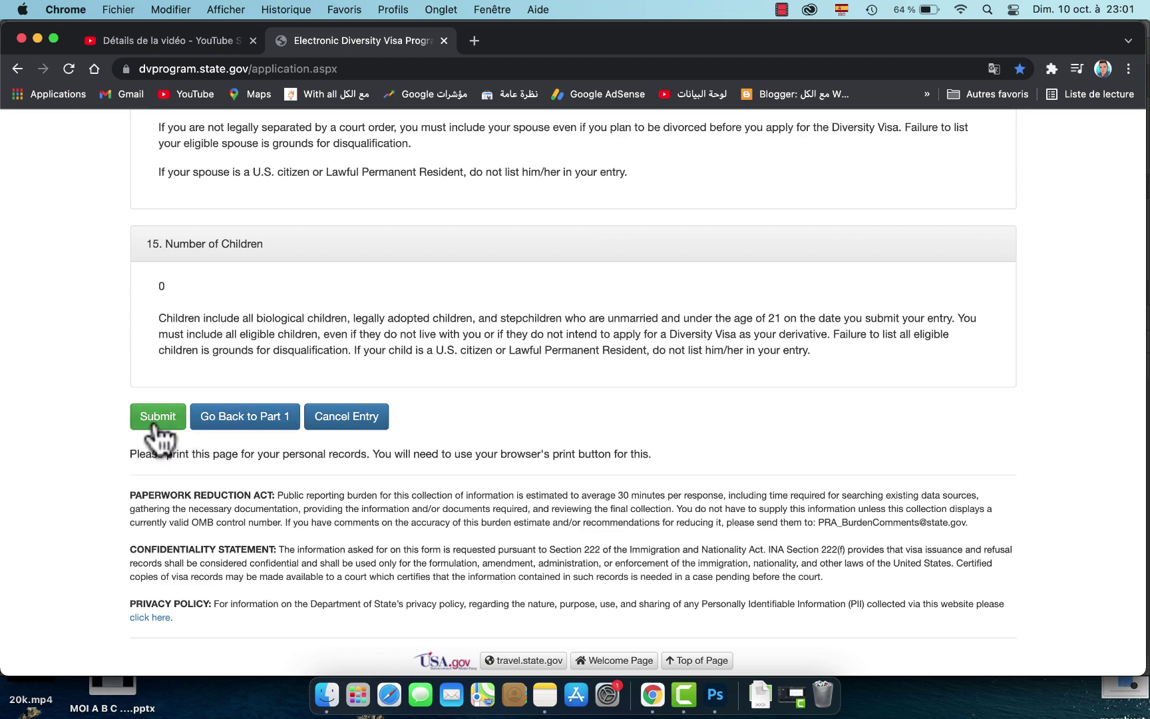
# Step: Translate the review page into Arabic and submit the completed Diversity Visa entry
pyautogui.rightClick(82, 422)
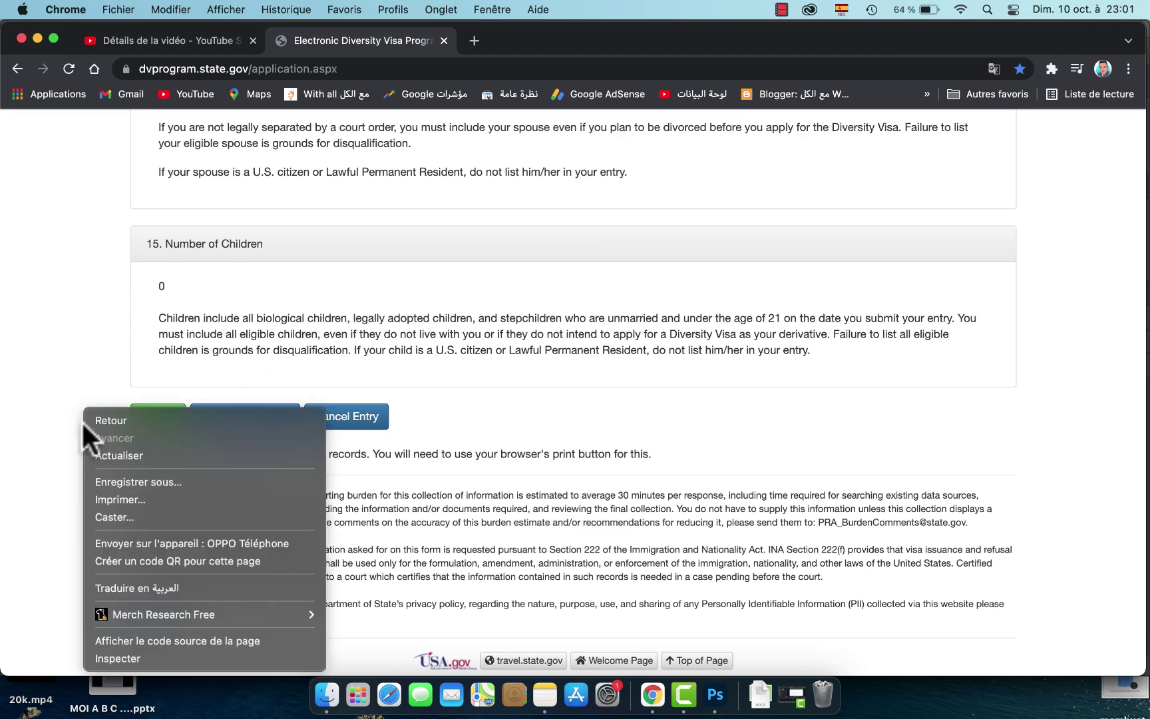
pyautogui.click(144, 589)
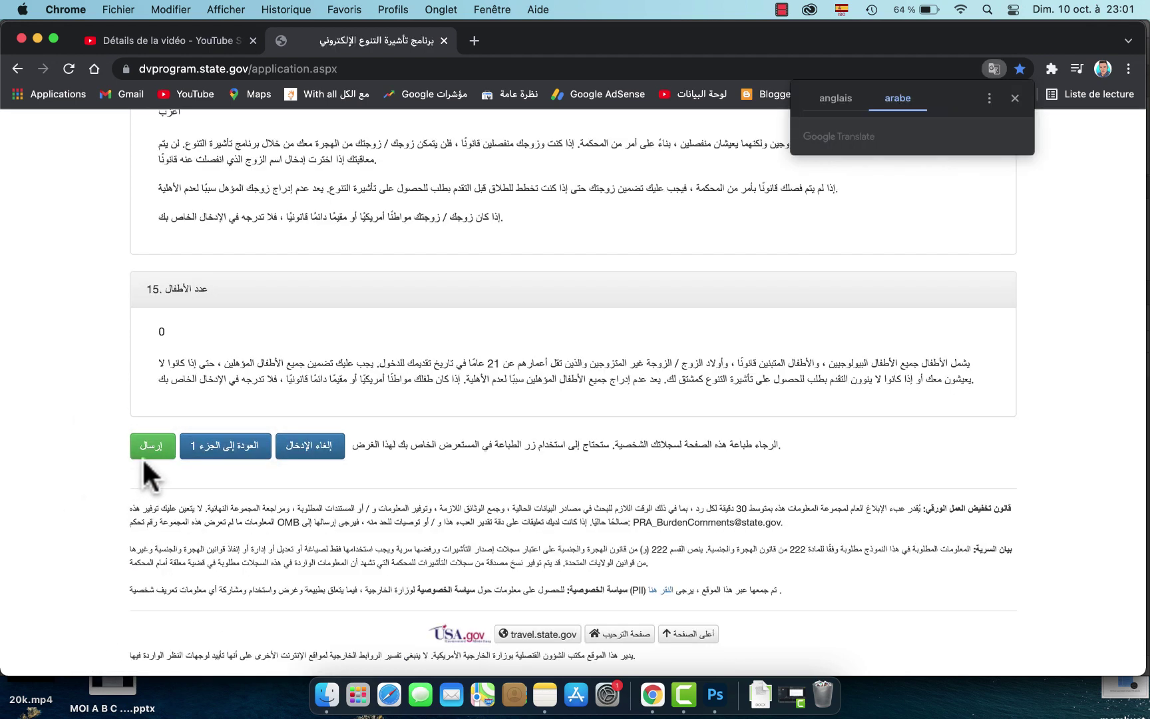
pyautogui.click(224, 446)
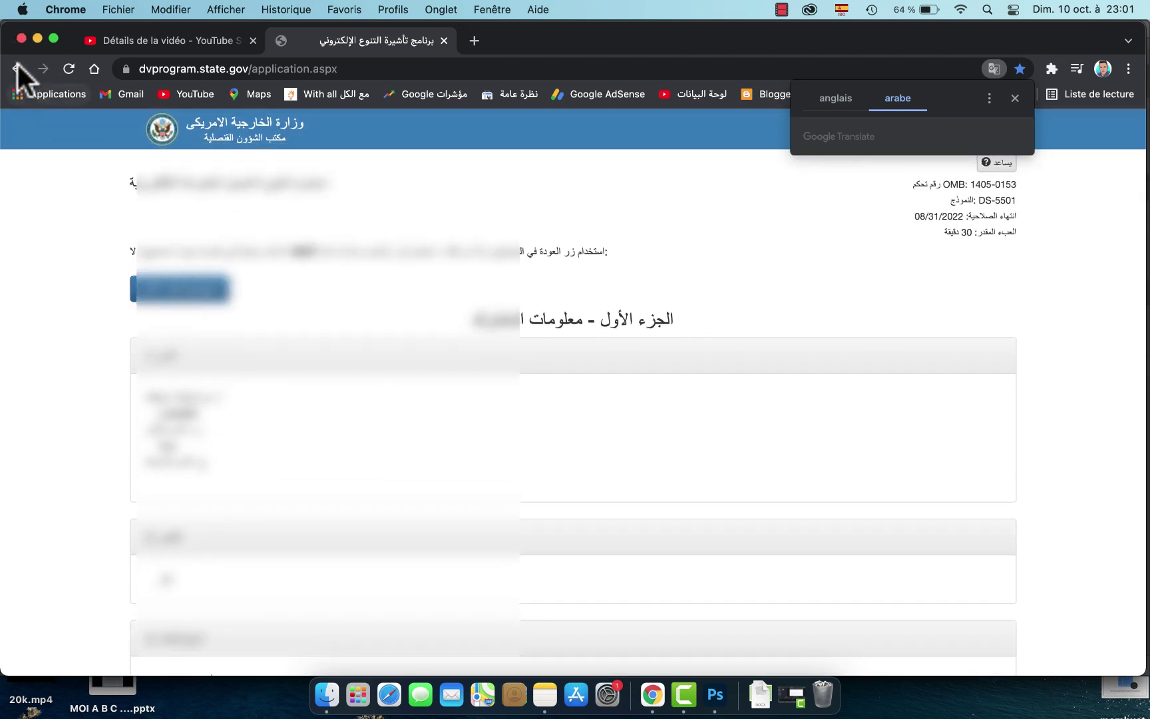
pyautogui.scroll(-15, 167, 366)
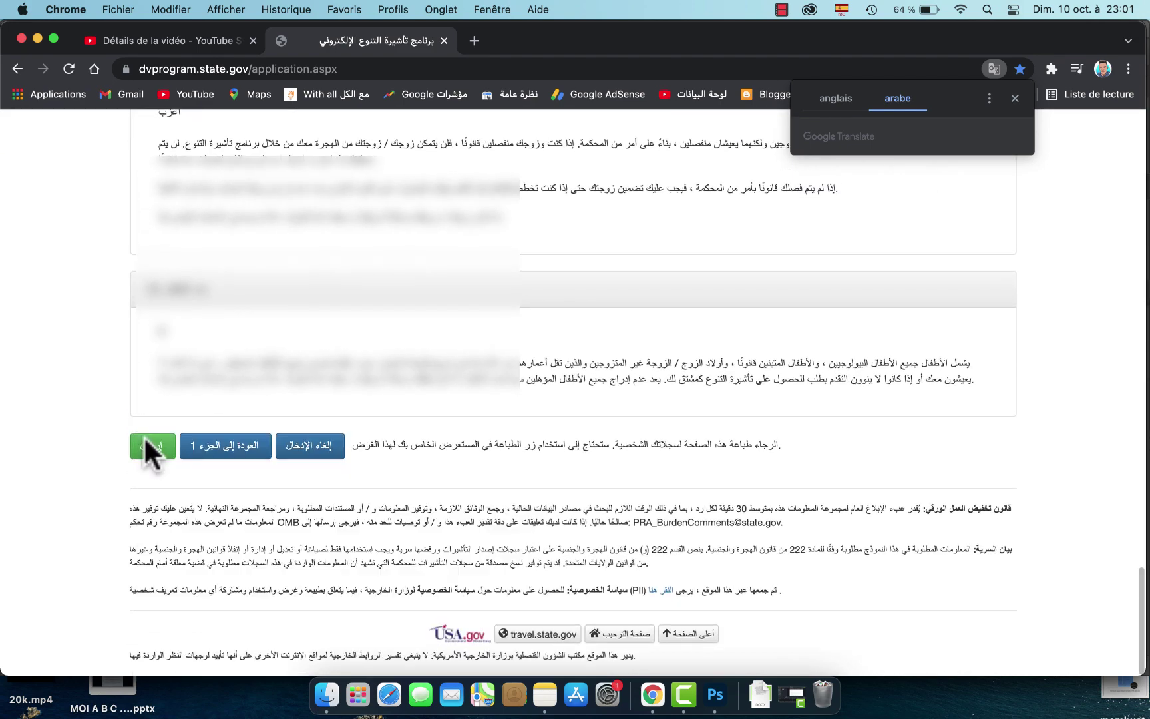
pyautogui.click(150, 441)
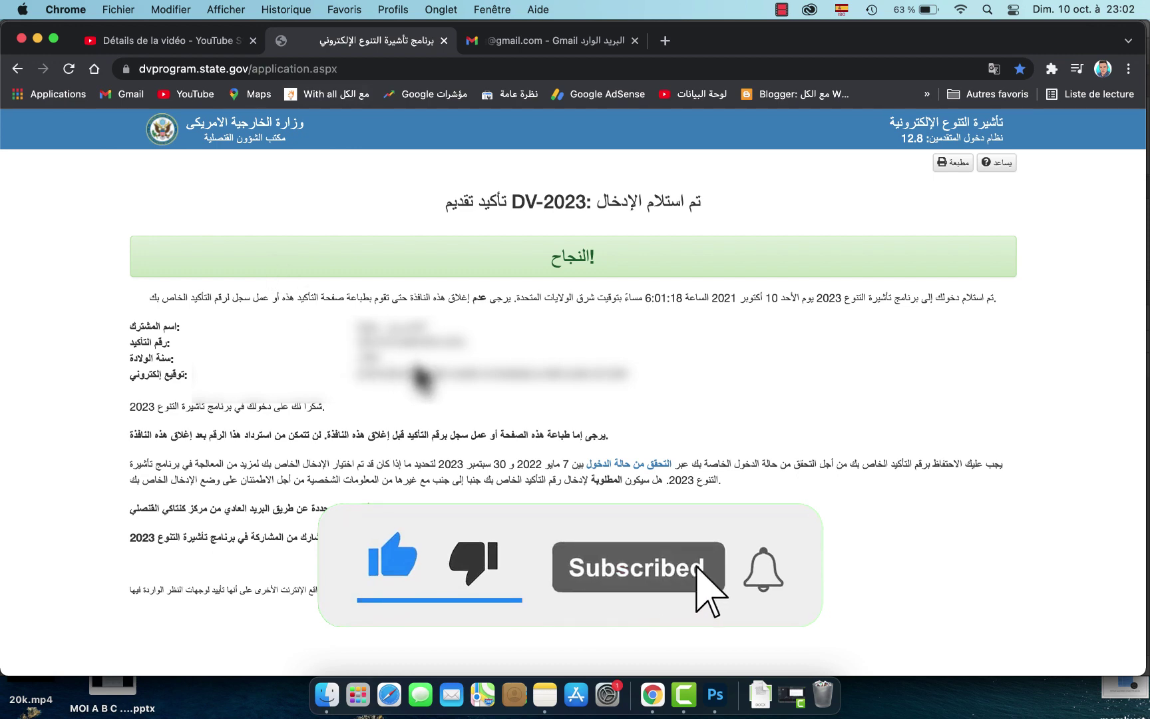
# Step: Check the Gmail inbox and return to the DV-2023 submission confirmation page
pyautogui.click(509, 39)
pyautogui.hotkey('ctrl', 'shift', 'Tab')
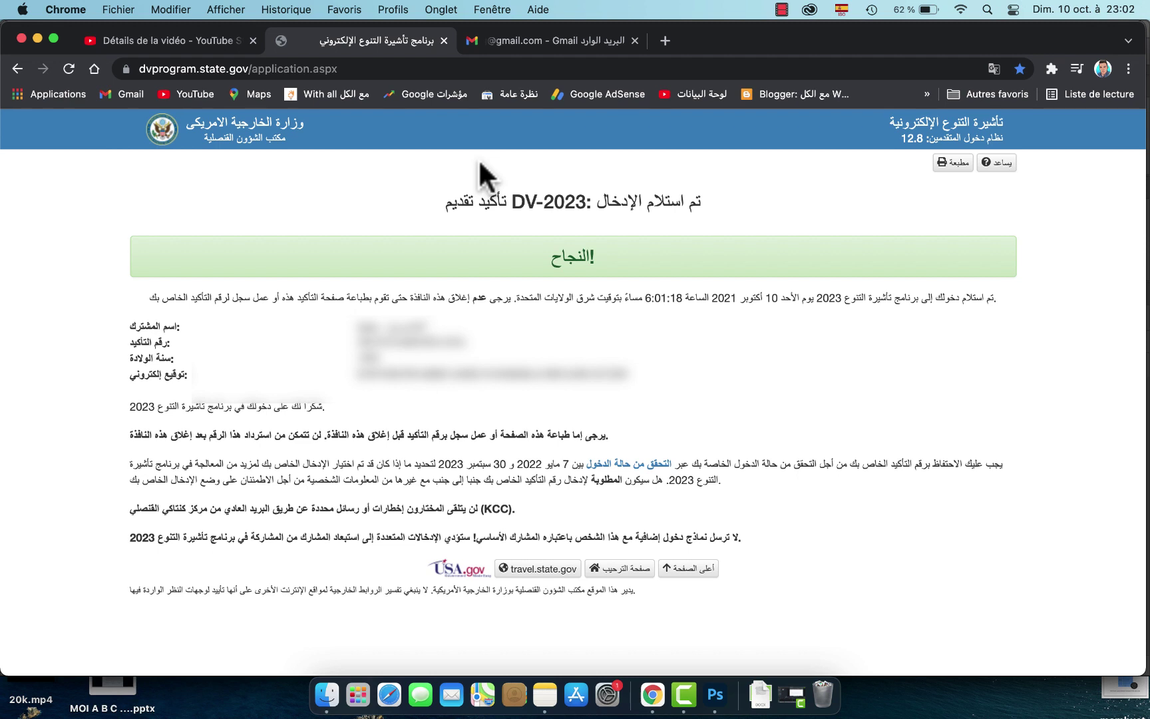
pyautogui.click(782, 9)
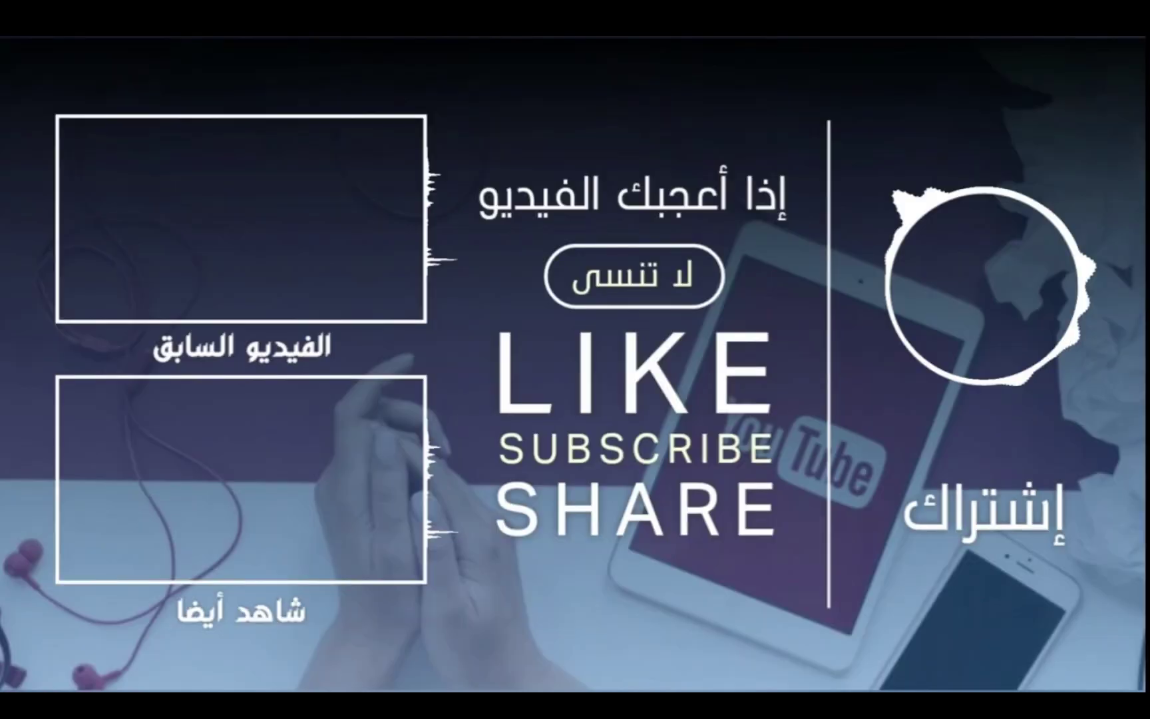